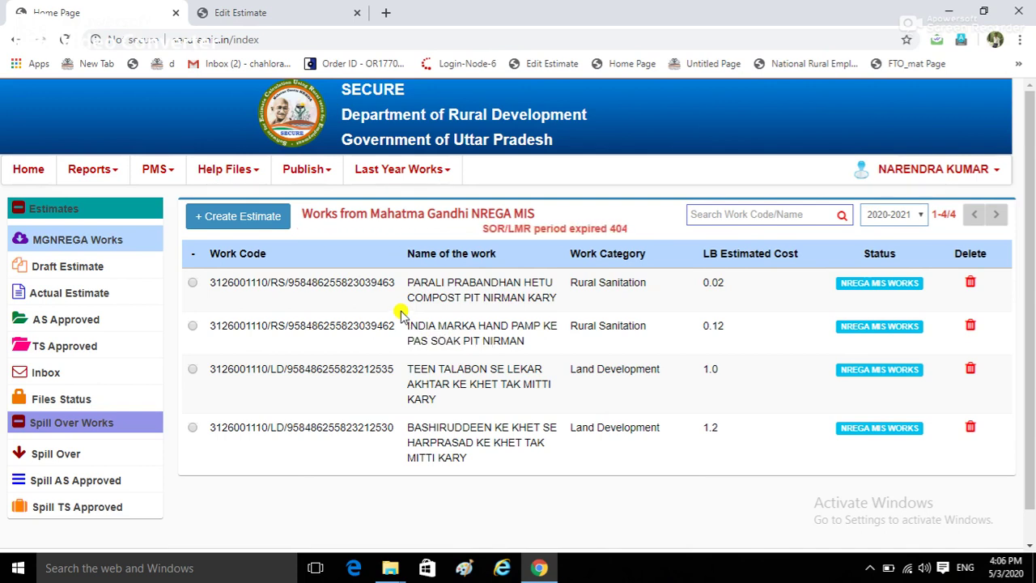
# Create a new estimate for the work PARALI PRABANDHAN HETU COMPOST PIT NIRMAN KARY.
pyautogui.click(195, 283)
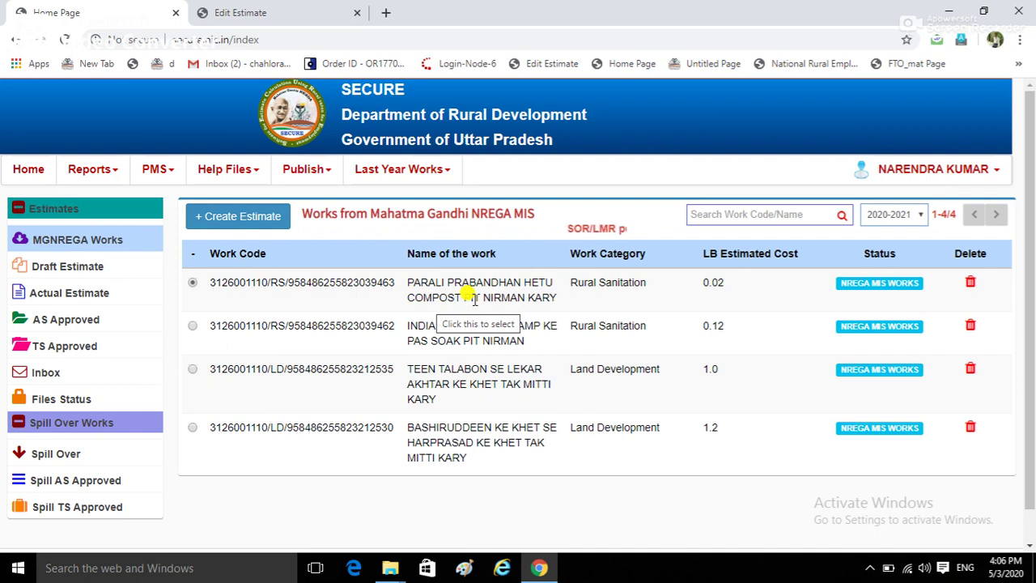
pyautogui.click(242, 217)
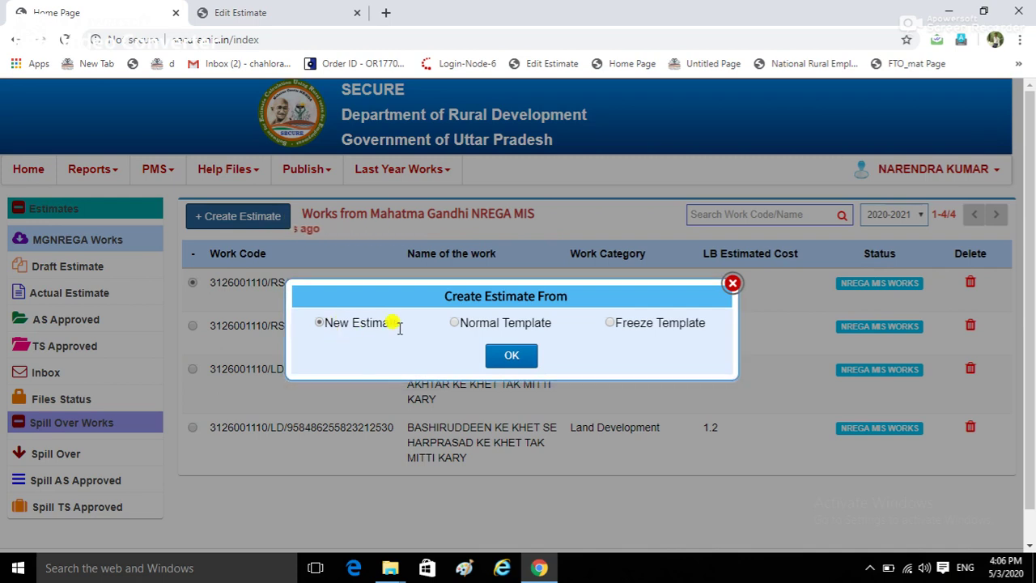
pyautogui.click(510, 358)
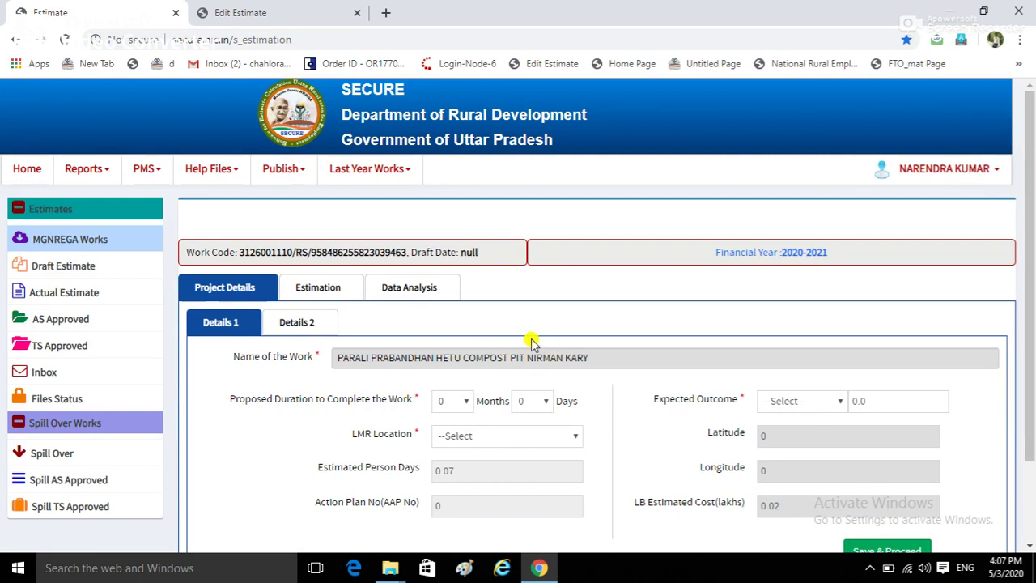
# Set the proposed duration to complete the work to 10 days.
pyautogui.scroll(-2, 388, 368)
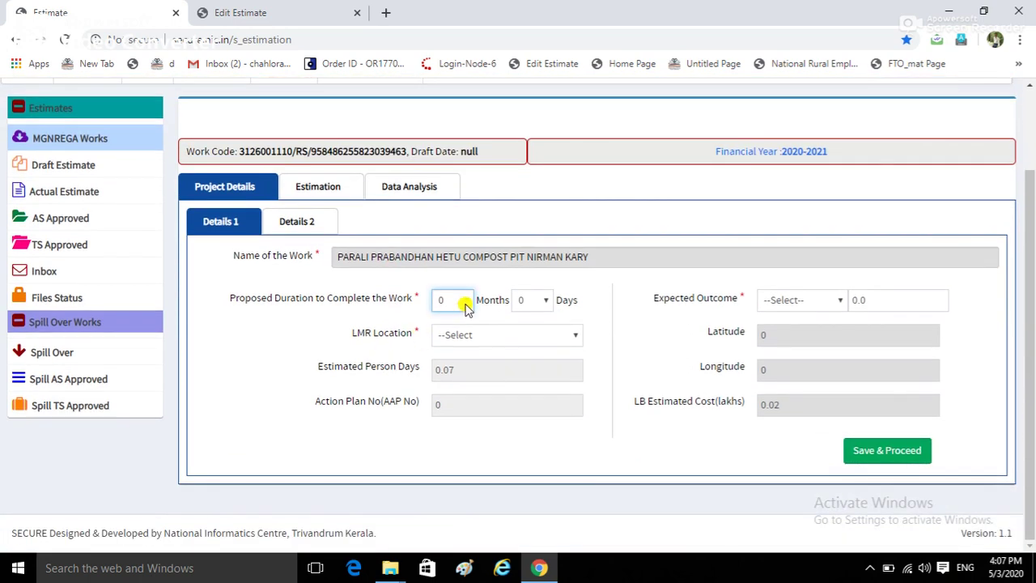
pyautogui.click(552, 301)
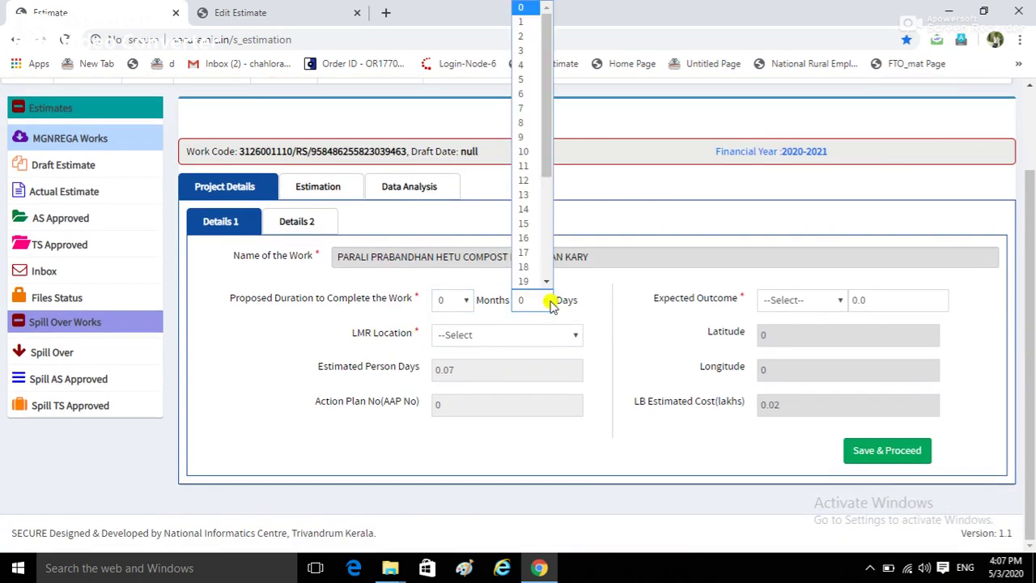
pyautogui.click(526, 107)
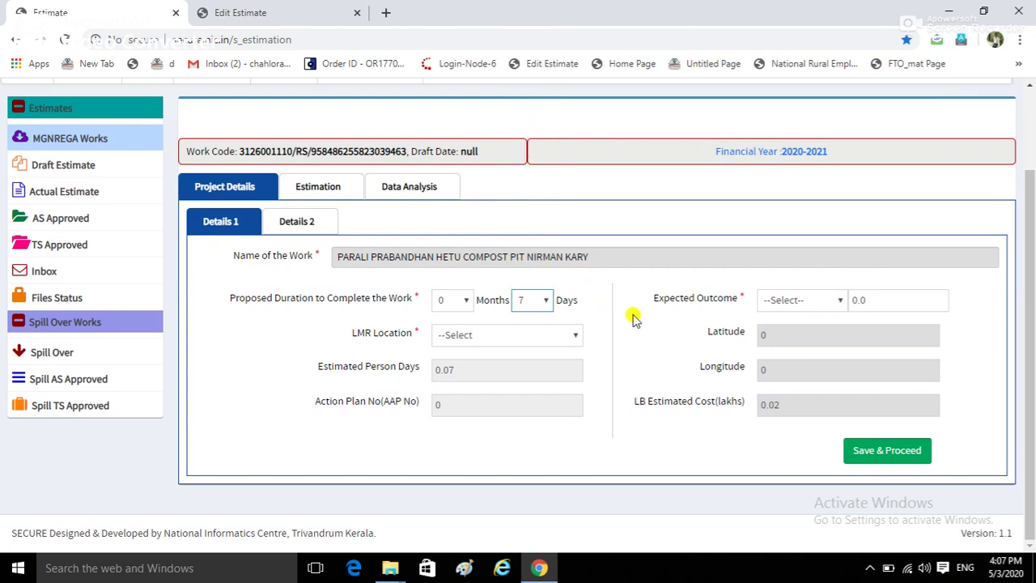
pyautogui.click(553, 312)
pyautogui.click(534, 156)
# Set the expected outcome to "no" with the value 01.0 and the LMR location to 703001-PILIBHIT.
pyautogui.click(833, 301)
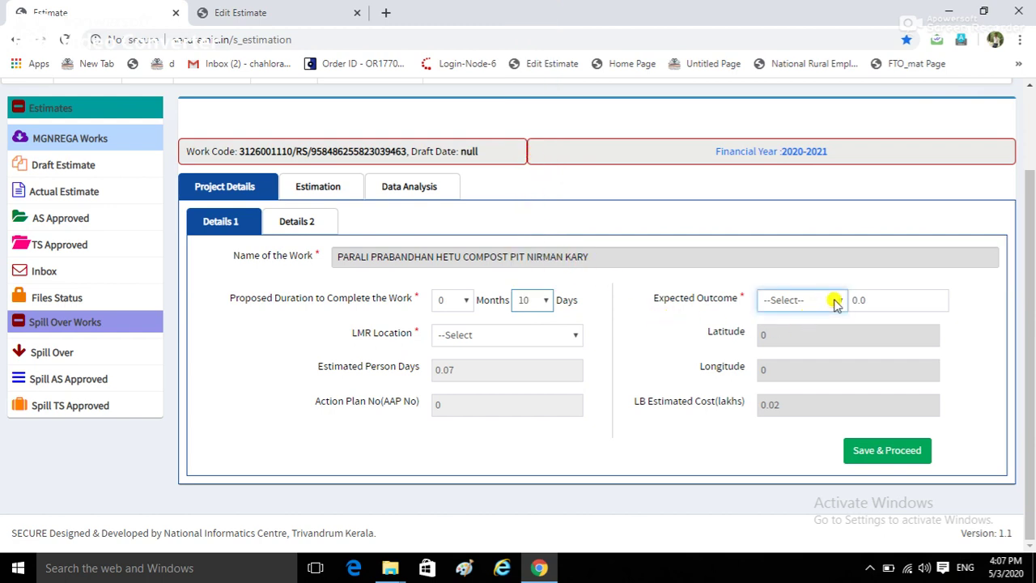
pyautogui.click(801, 266)
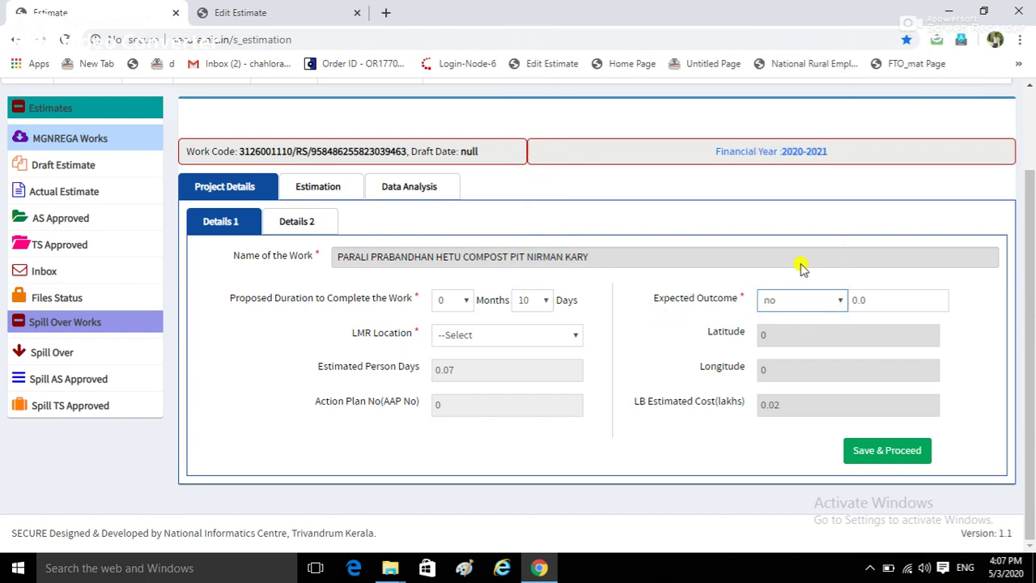
pyautogui.click(856, 299)
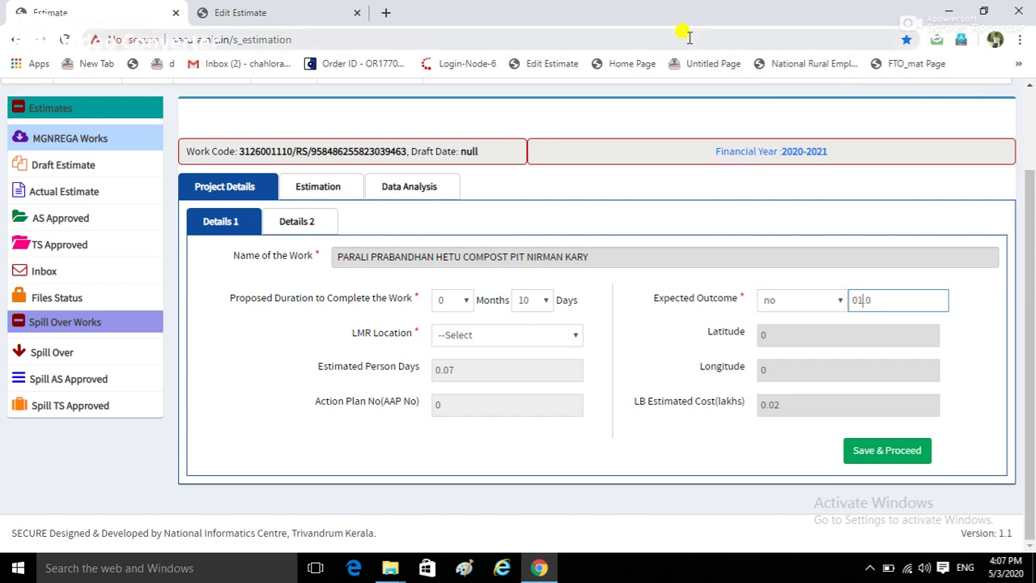
pyautogui.click(538, 338)
pyautogui.click(527, 374)
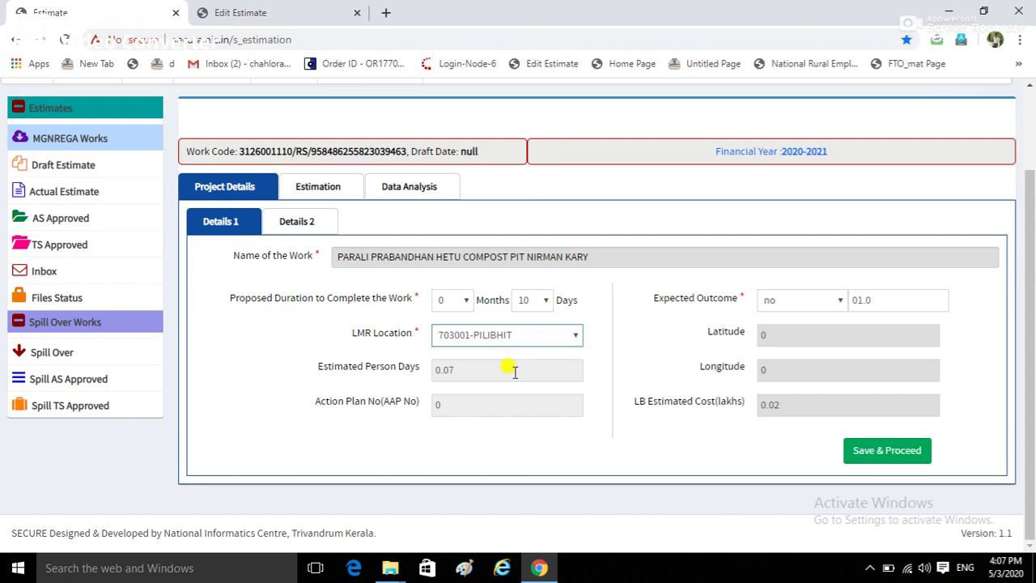
# Correct the expected outcome value to 1 and save the first project details page.
pyautogui.click(878, 451)
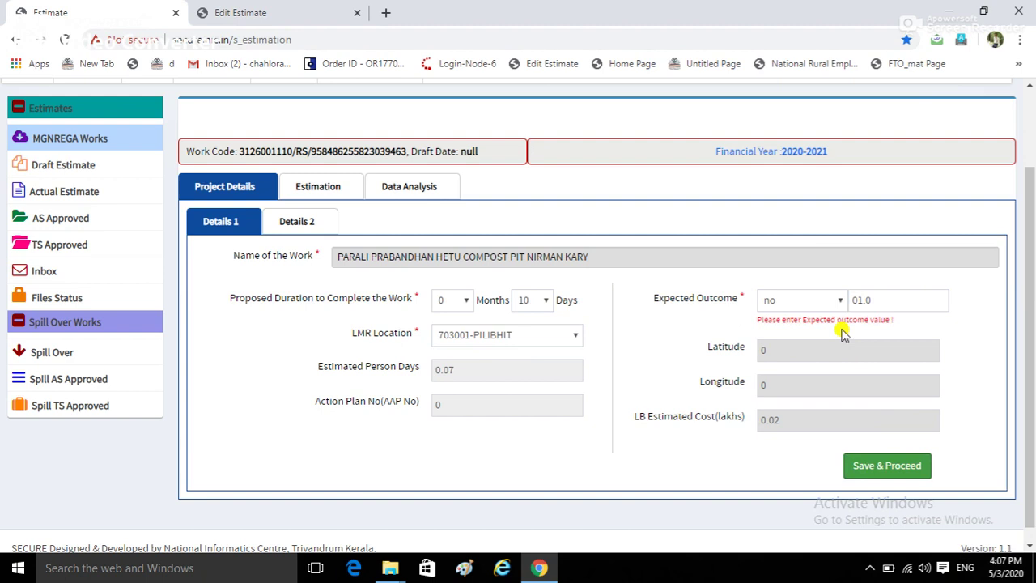
pyautogui.moveTo(868, 303); pyautogui.dragTo(817, 341)
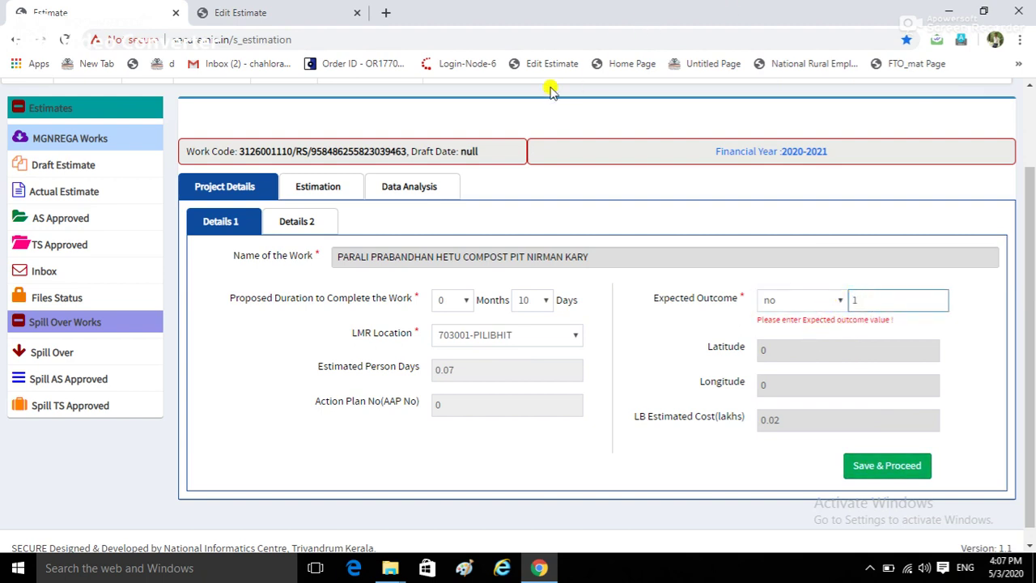
pyautogui.click(856, 465)
# Paste the prepared Hindi report text into the Estimate Report.
pyautogui.click(358, 377)
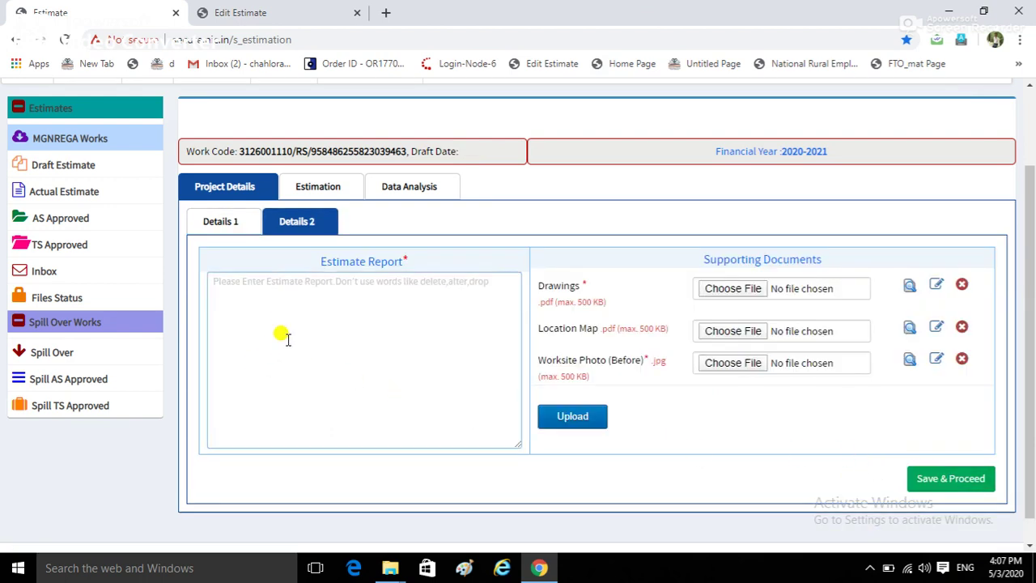
pyautogui.rightClick(261, 292)
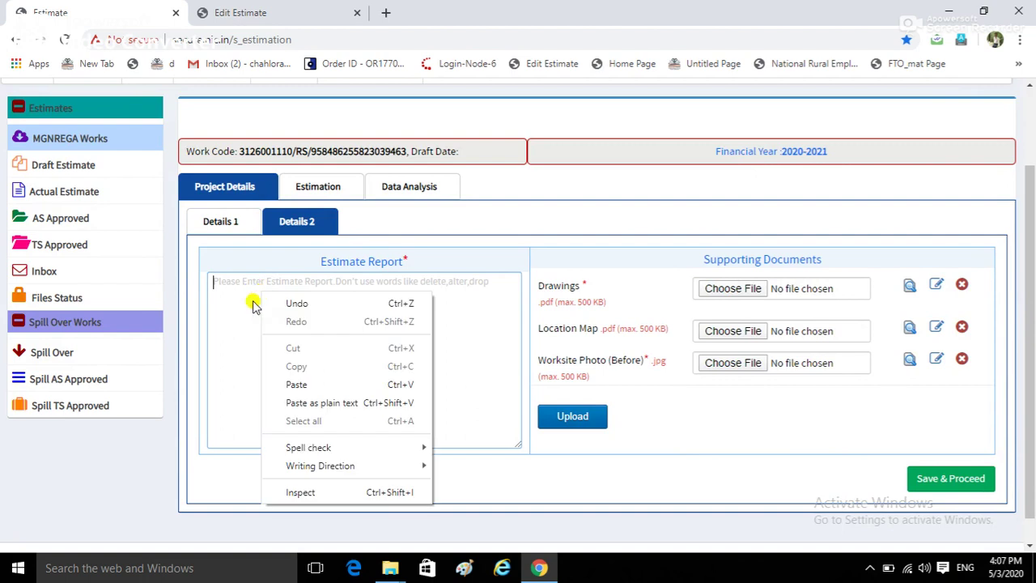
pyautogui.click(284, 381)
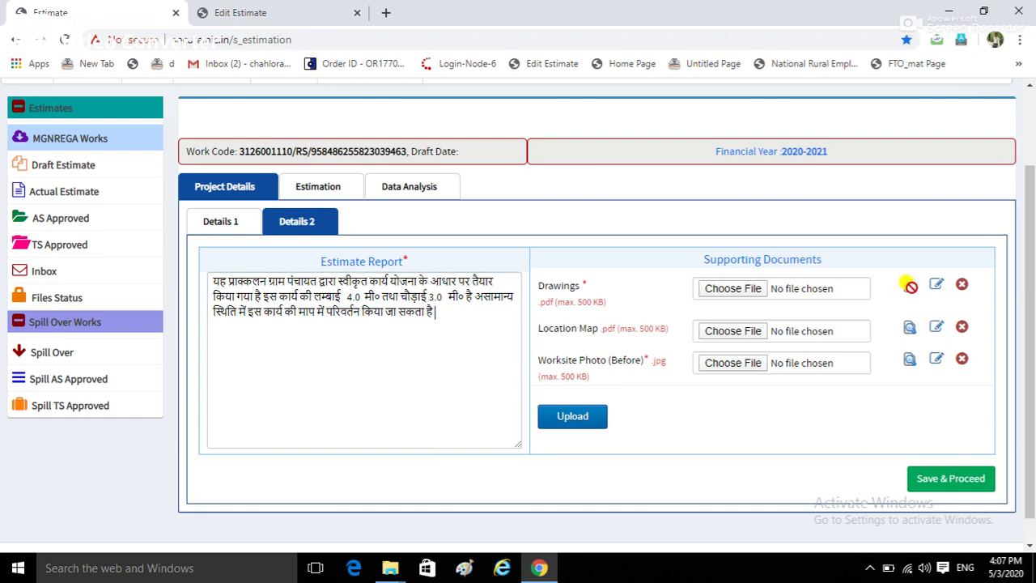
# Choose the PDF file drowing from the Desktop's New folder for the Drawings document.
pyautogui.click(731, 291)
pyautogui.click(733, 287)
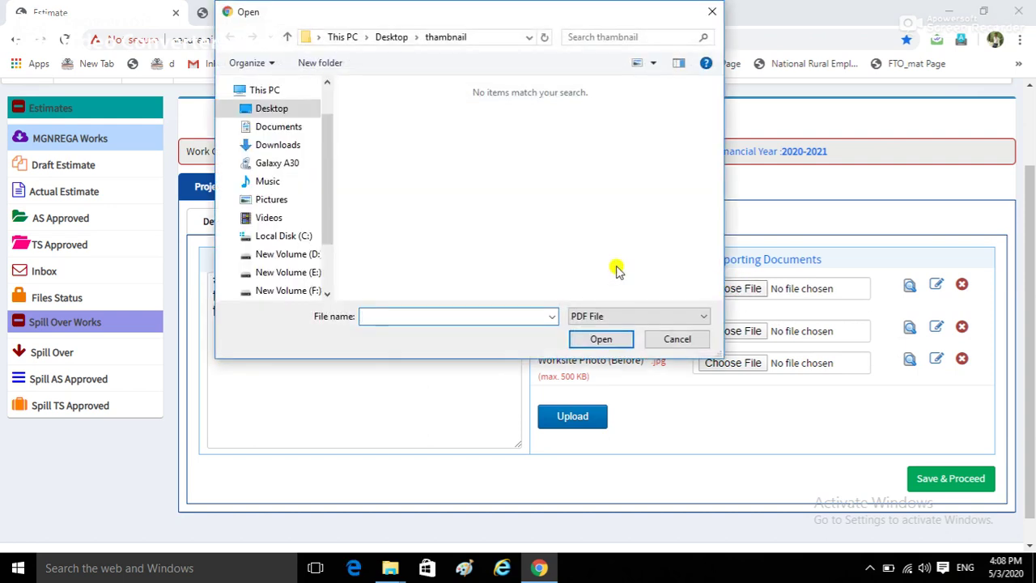
pyautogui.click(391, 37)
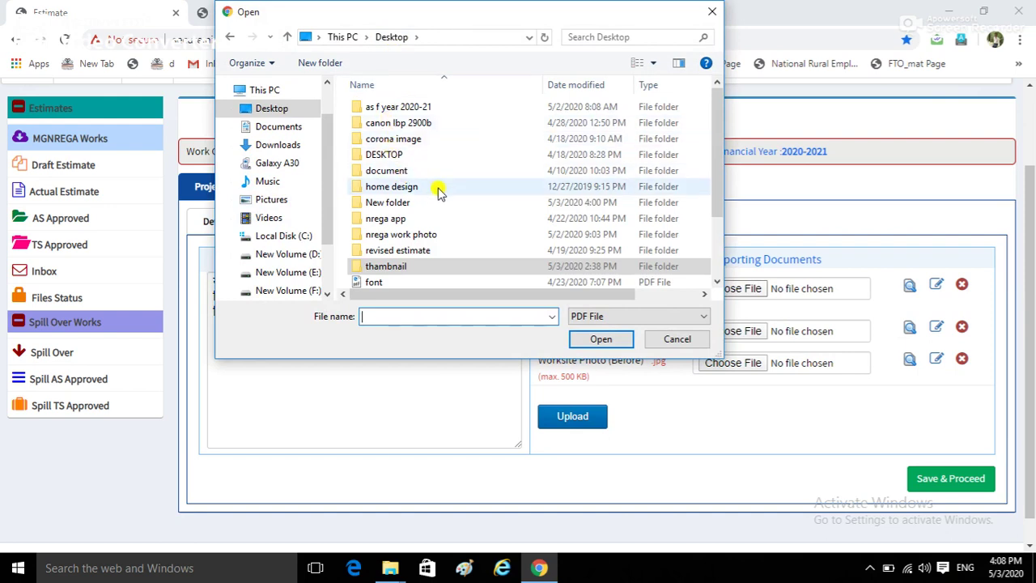
pyautogui.scroll(-2, 437, 191)
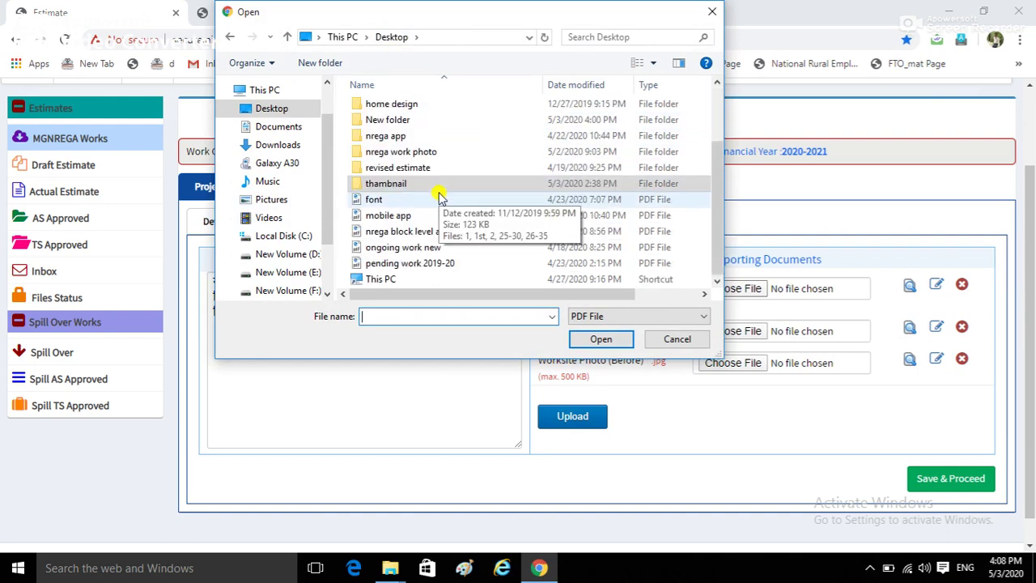
pyautogui.doubleClick(396, 121)
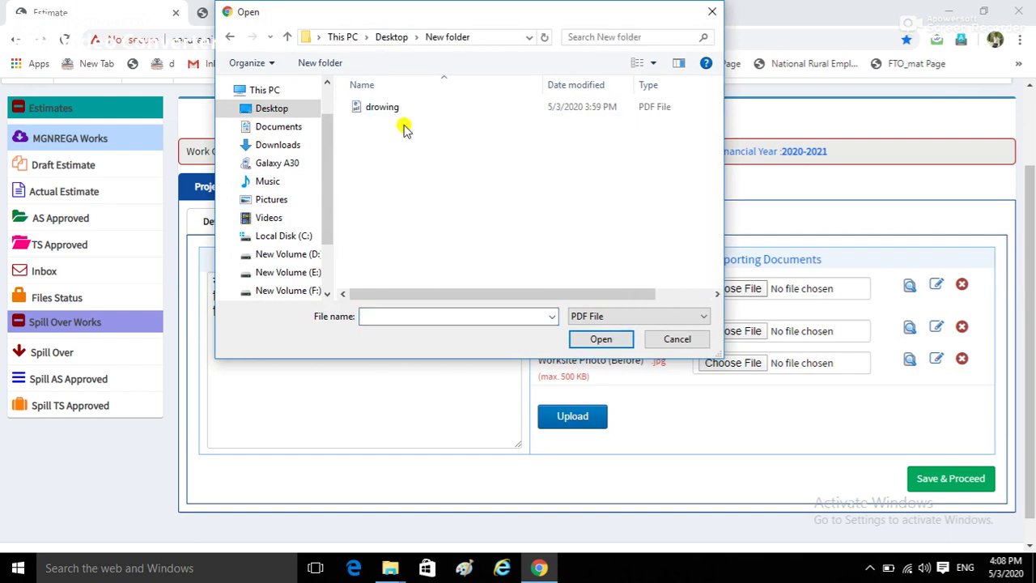
pyautogui.click(376, 108)
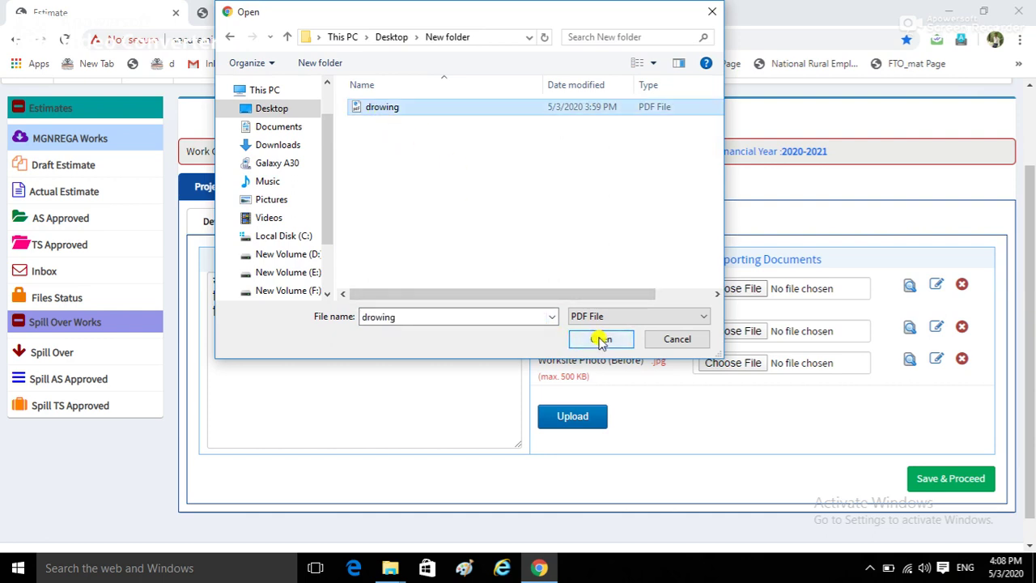
# Open the drowing PDF in Google Chrome to preview it.
pyautogui.rightClick(364, 108)
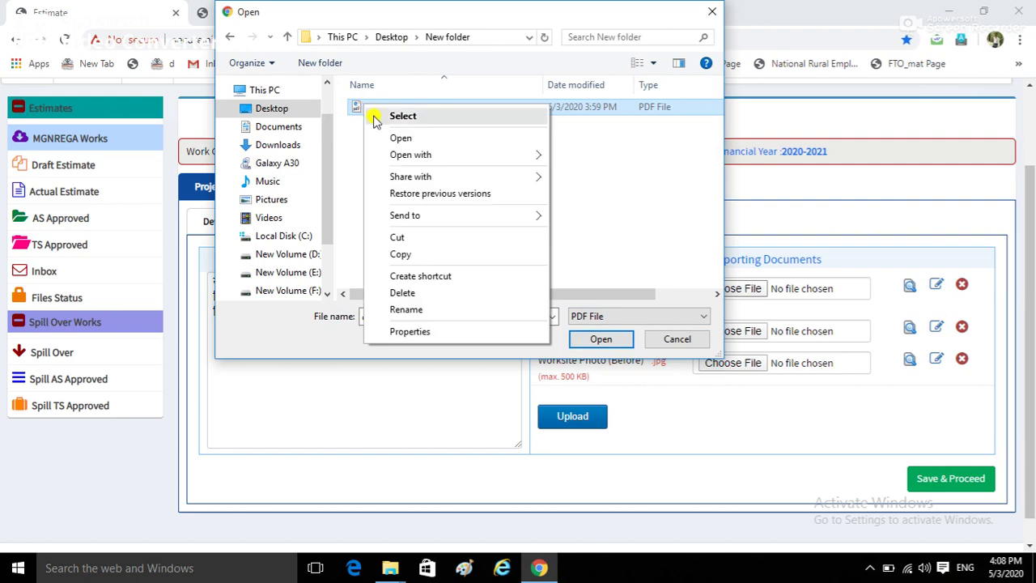
pyautogui.click(396, 135)
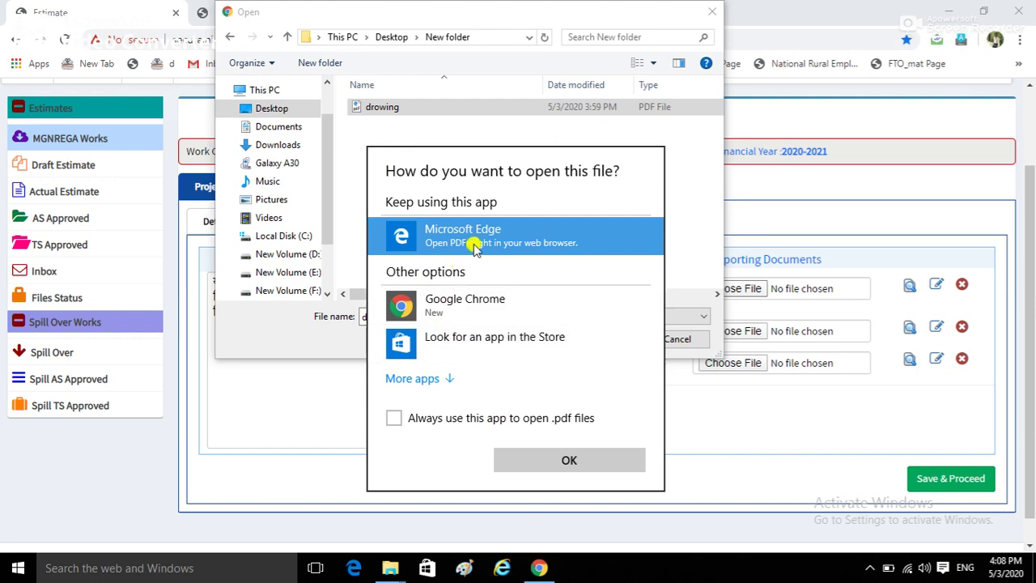
pyautogui.click(451, 303)
pyautogui.click(553, 458)
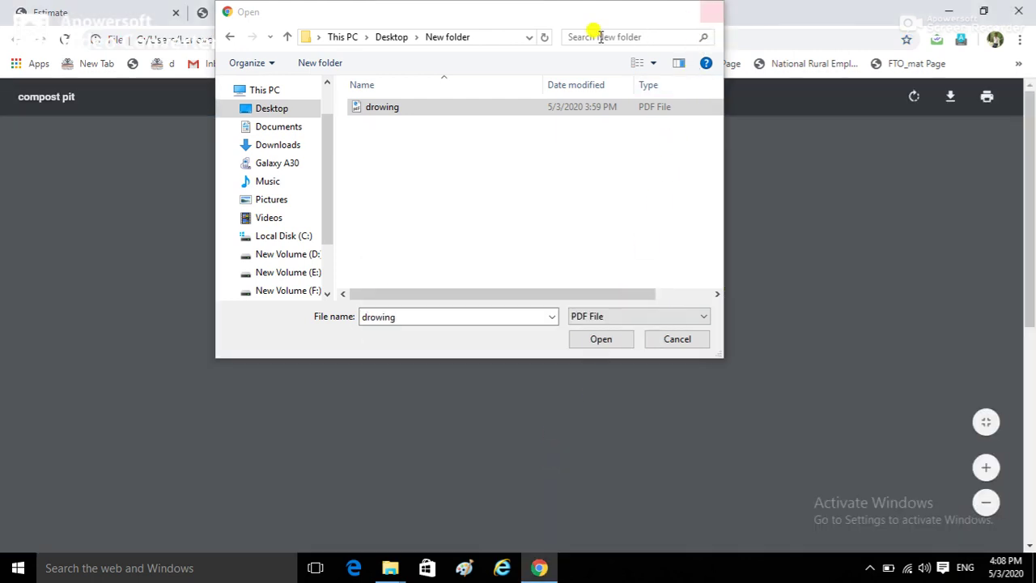
# Attach drowing.pdf as the Drawings document, examine the previewed compost pit sketch and return to the estimate.
pyautogui.click(378, 112)
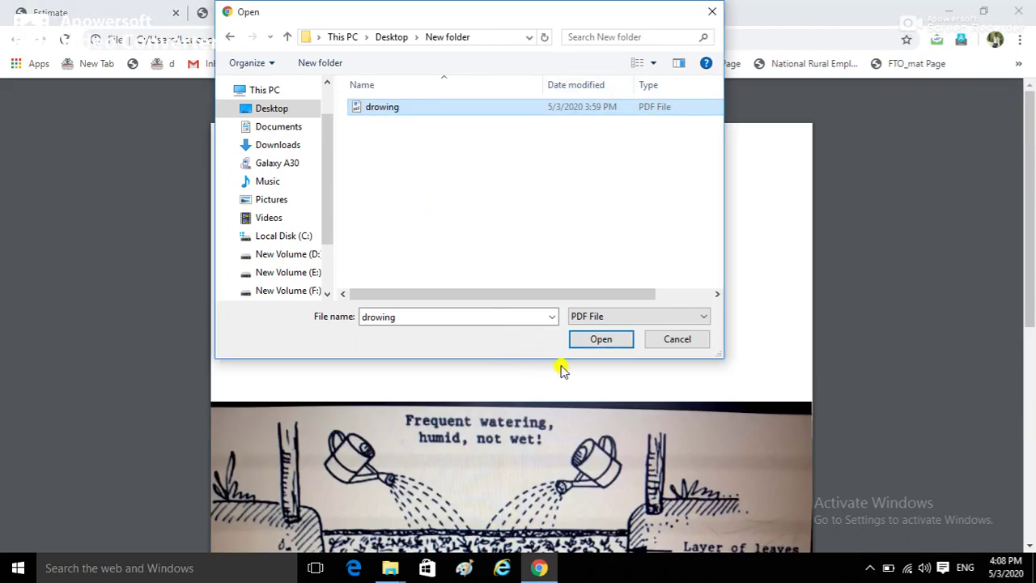
pyautogui.click(590, 342)
pyautogui.scroll(-3, 501, 364)
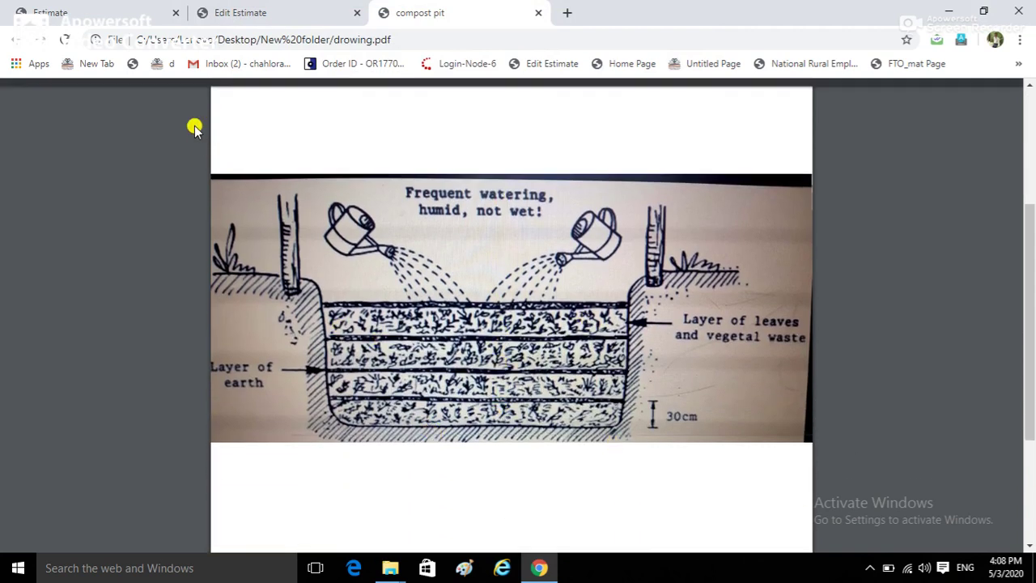
pyautogui.click(105, 12)
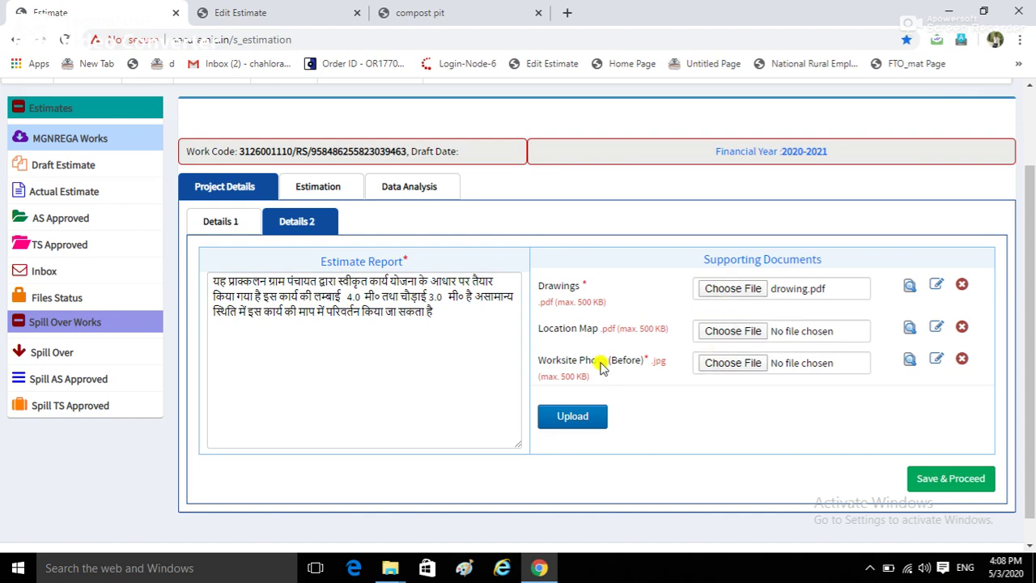
# Try to attach the photo file as the Worksite Photo (Before) and upload the supporting documents.
pyautogui.click(735, 365)
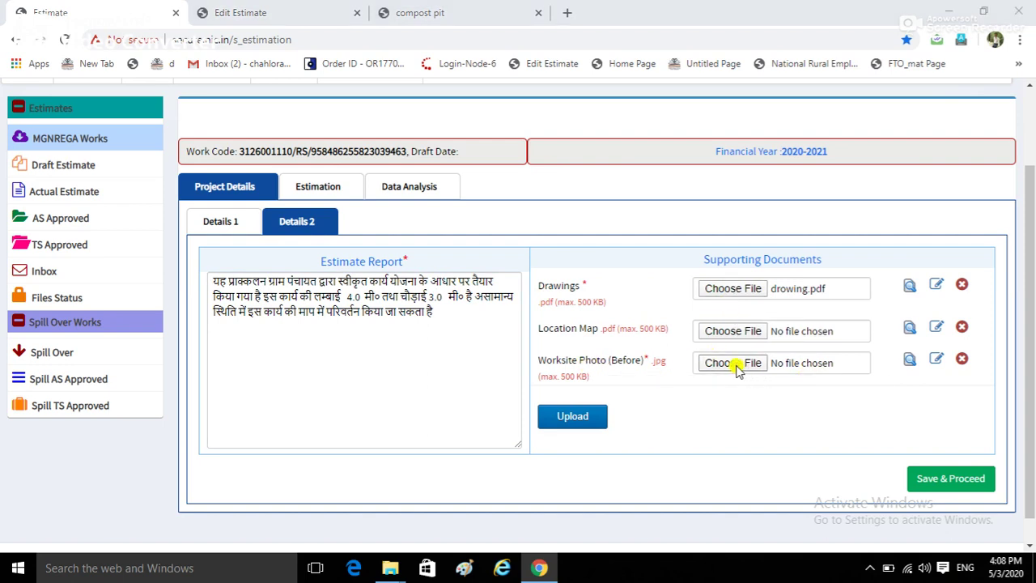
pyautogui.click(405, 115)
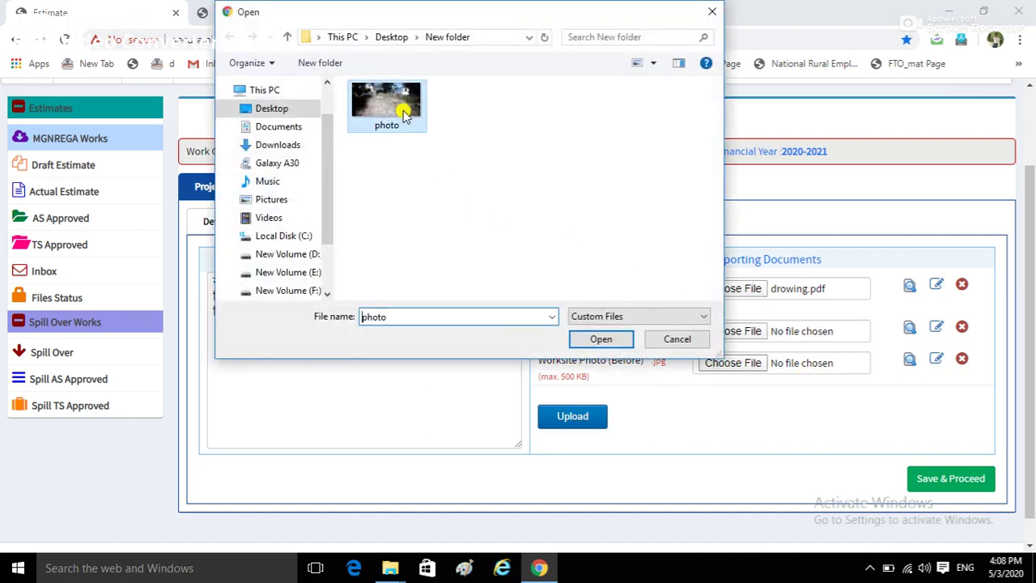
pyautogui.click(599, 341)
pyautogui.click(576, 417)
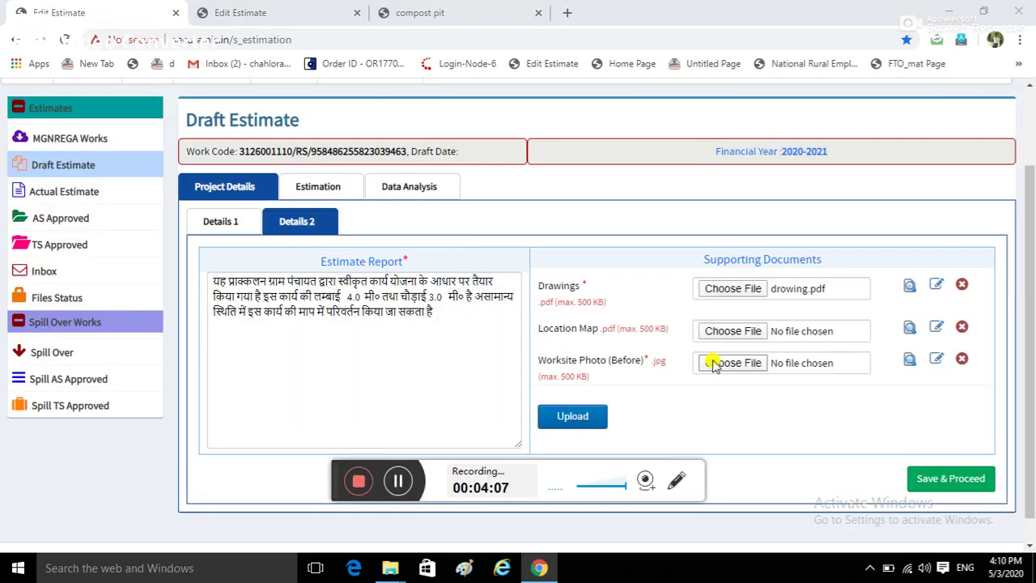
# Upload the supporting documents with photo.jpeg as the Worksite Photo (Before), and save to proceed to the estimation.
pyautogui.click(720, 363)
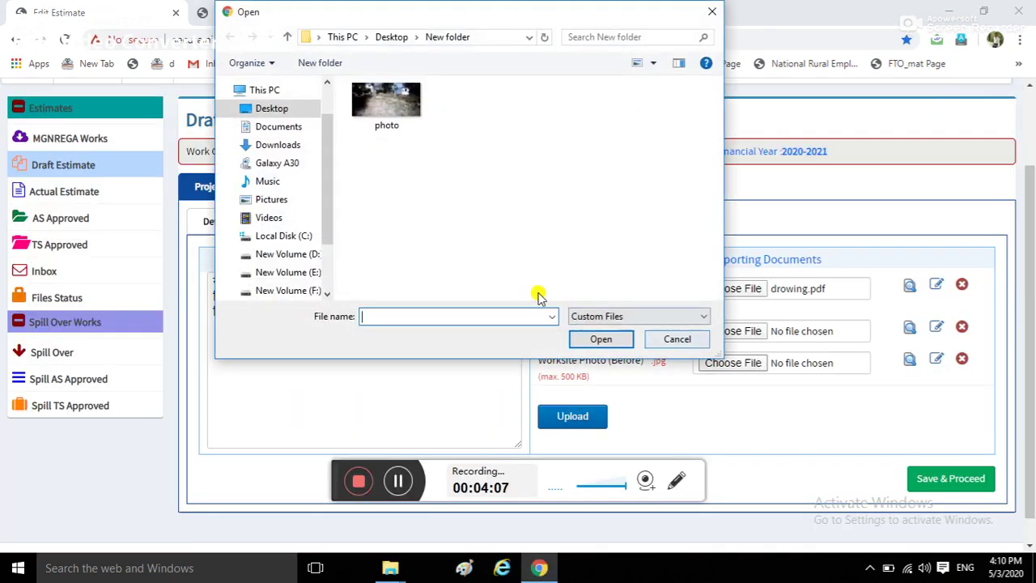
pyautogui.click(376, 110)
pyautogui.click(600, 339)
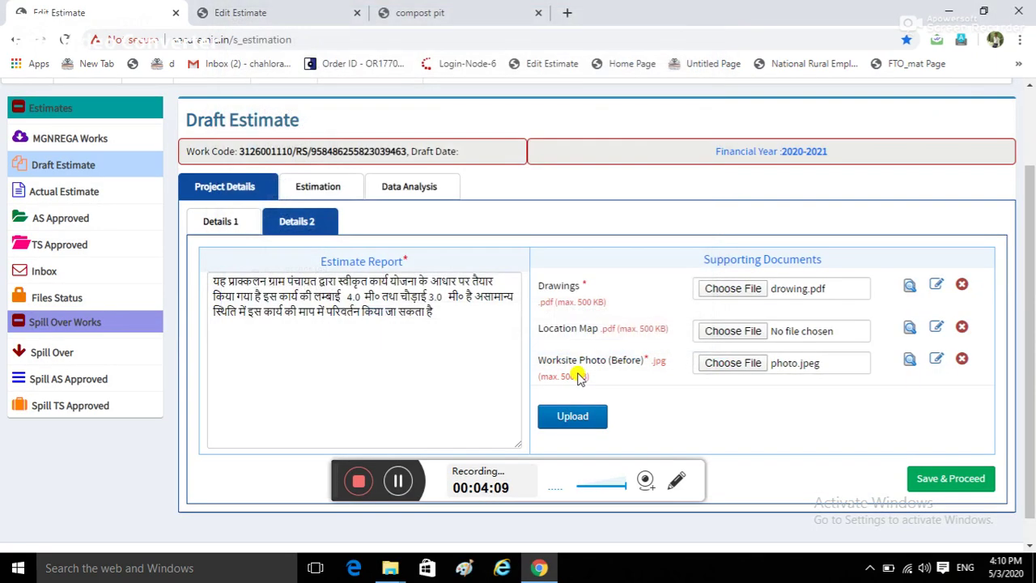
pyautogui.click(572, 415)
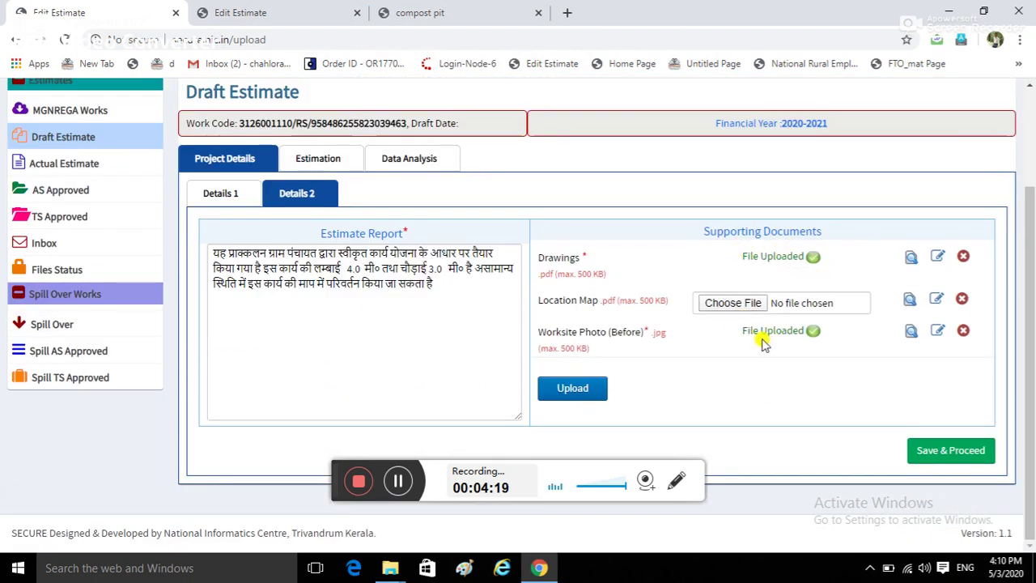
pyautogui.click(959, 449)
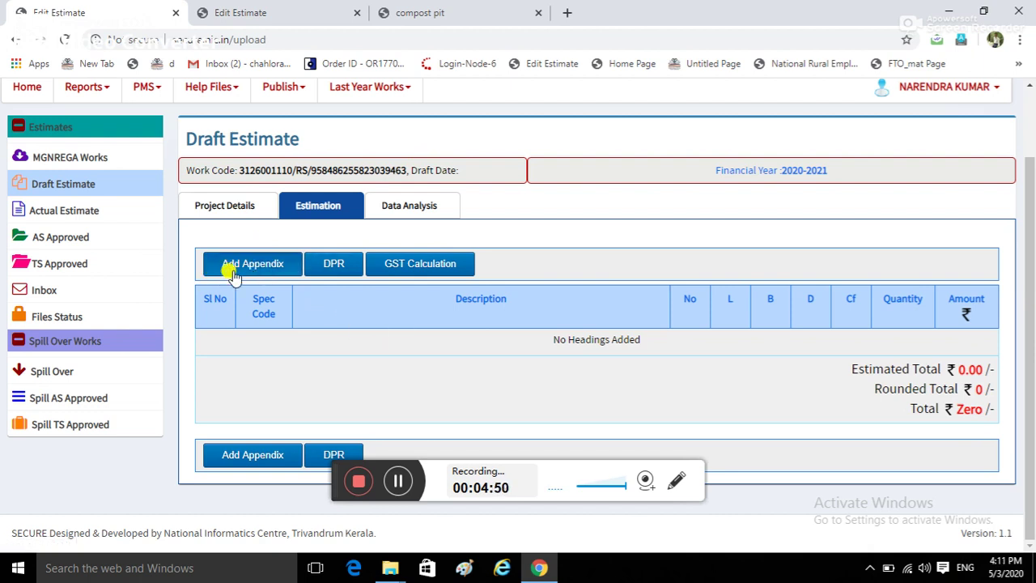
# Add an appendix to the estimation with the heading "const. of. nadef pit".
pyautogui.click(259, 270)
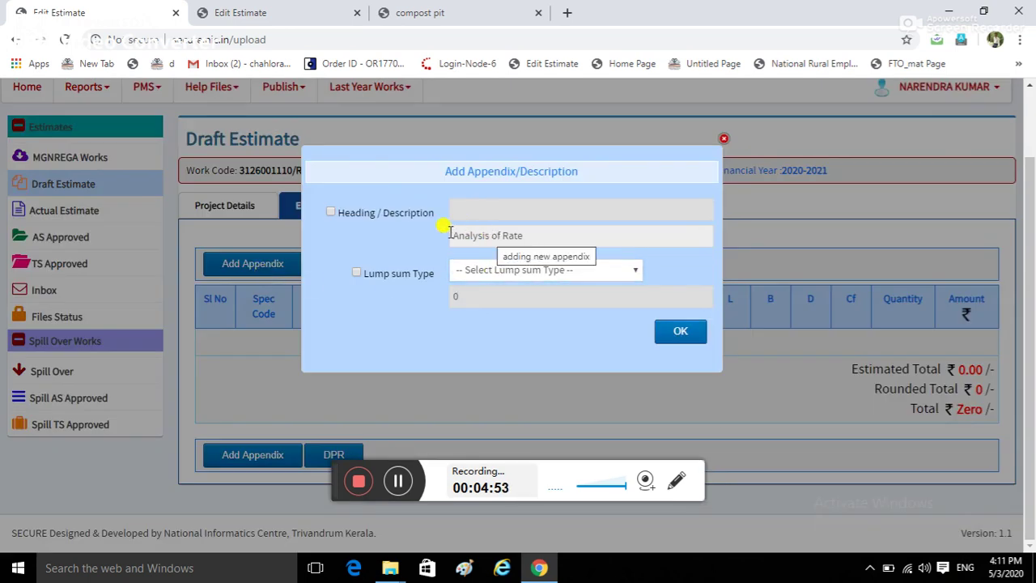
pyautogui.click(358, 274)
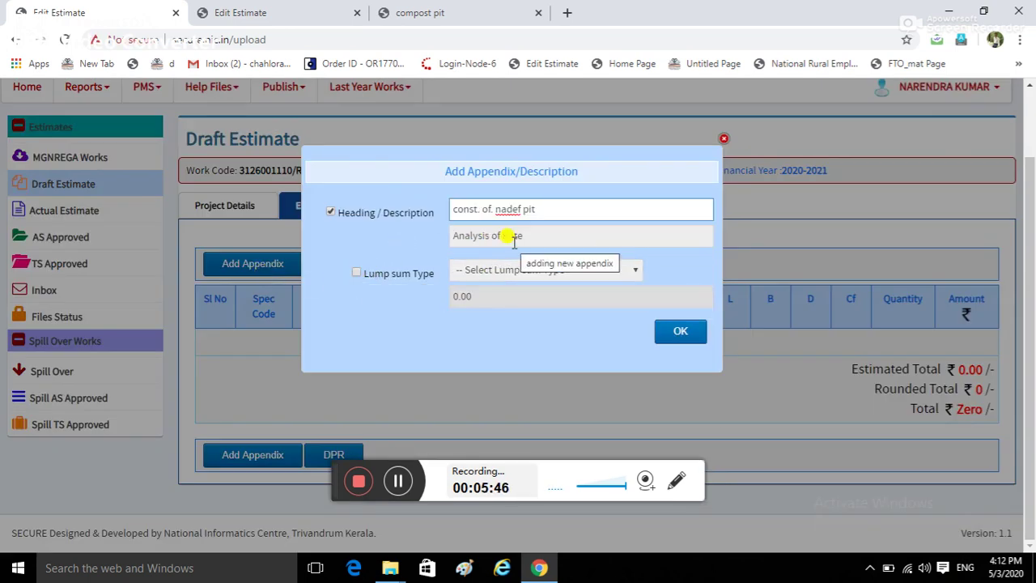
pyautogui.click(513, 236)
pyautogui.click(680, 333)
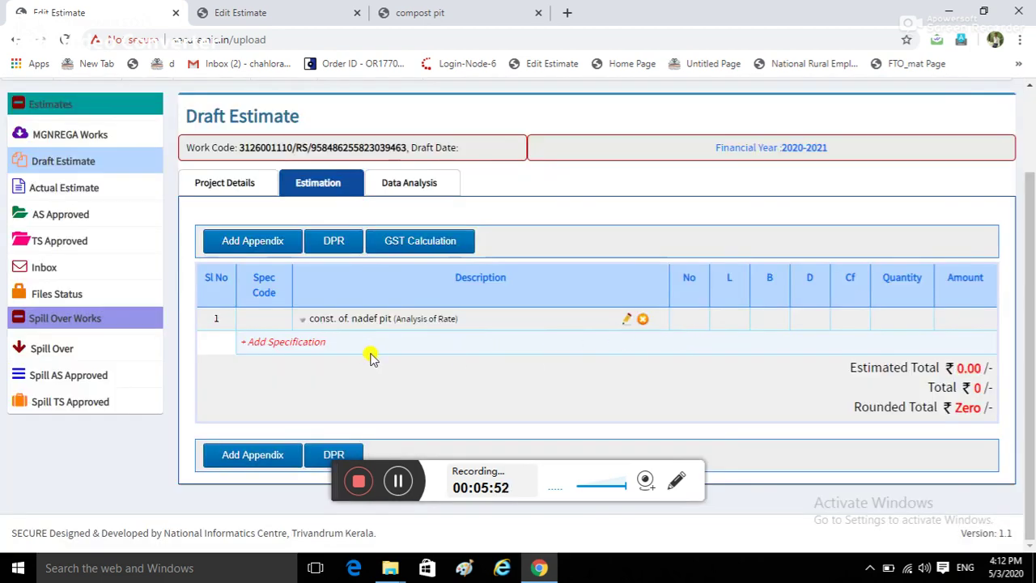
# Start adding a specification under the nadef pit appendix and browse the subhead type 77 - MGNREGA Uttar Pradesh Data.
pyautogui.click(247, 344)
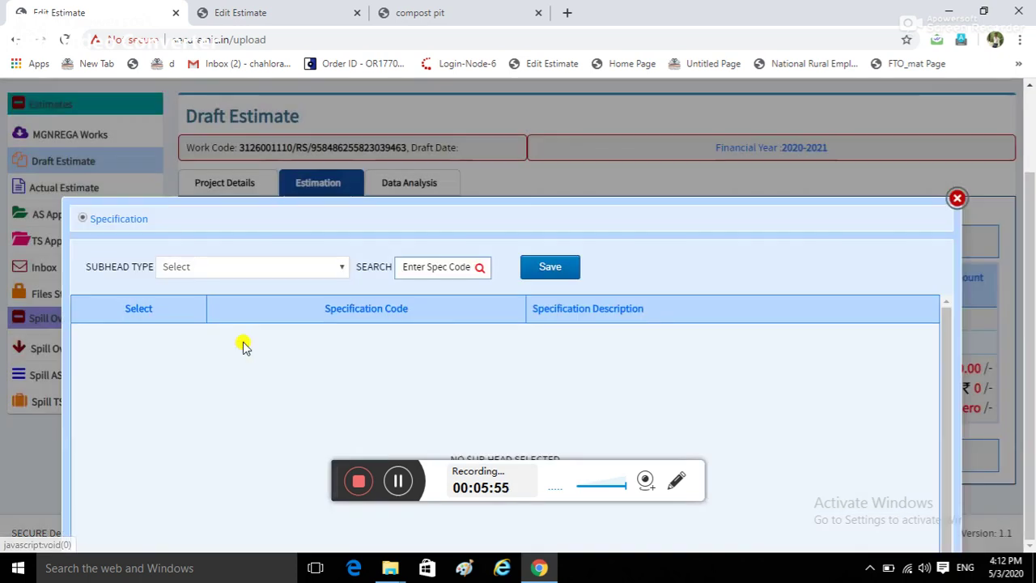
pyautogui.click(326, 271)
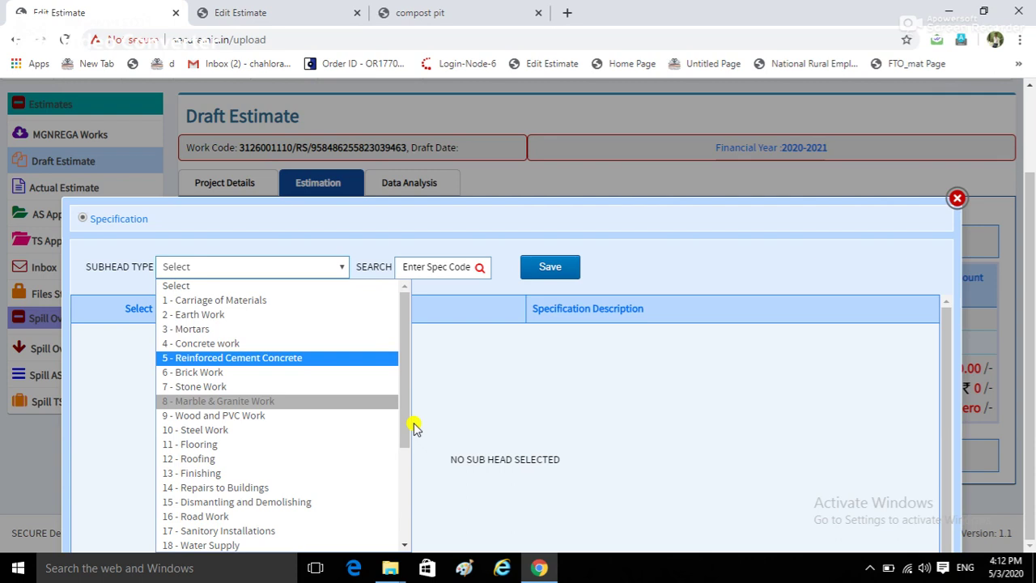
pyautogui.moveTo(405, 407); pyautogui.dragTo(376, 542)
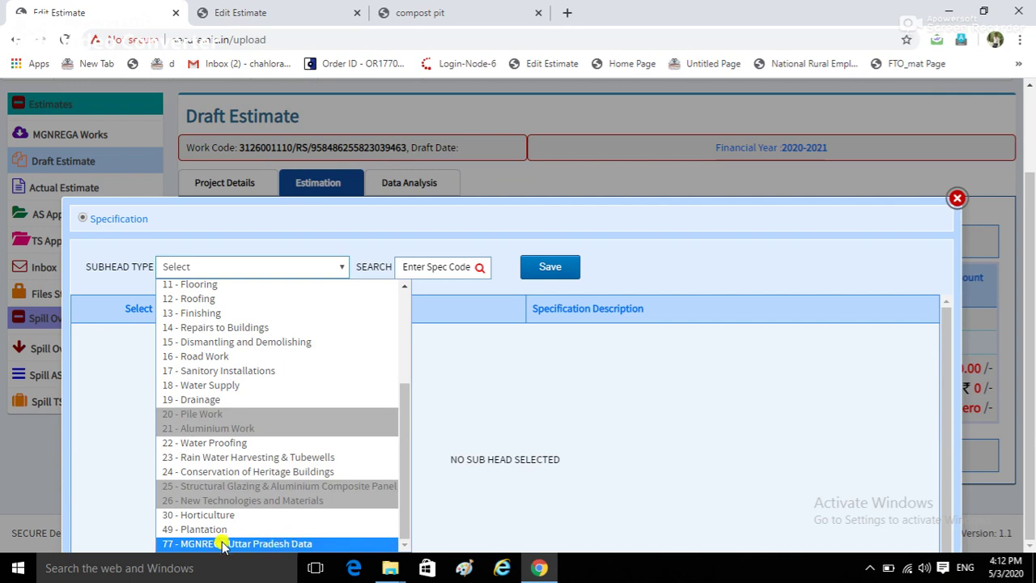
pyautogui.click(293, 545)
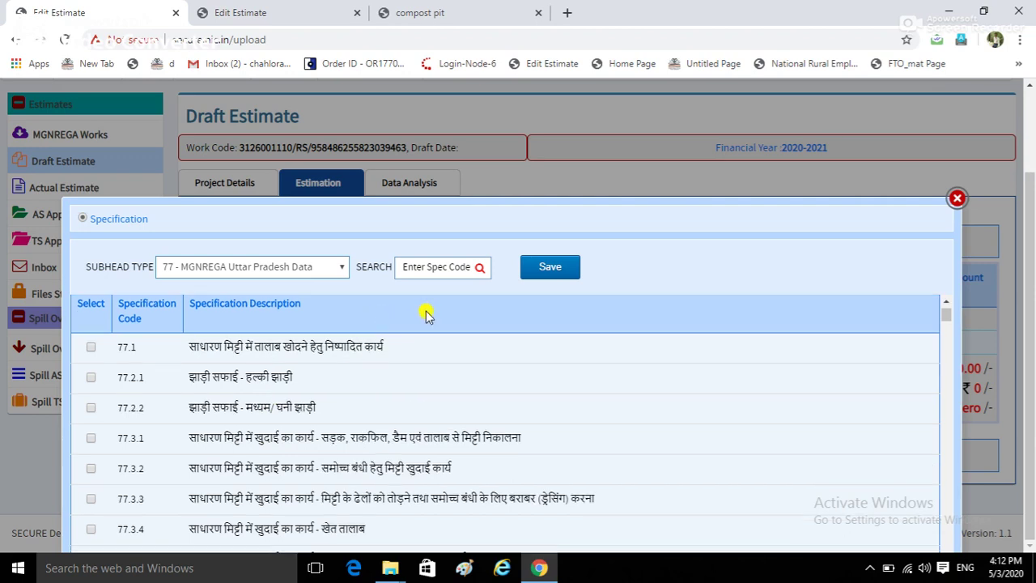
pyautogui.scroll(-1, 427, 315)
pyautogui.scroll(1, 427, 315)
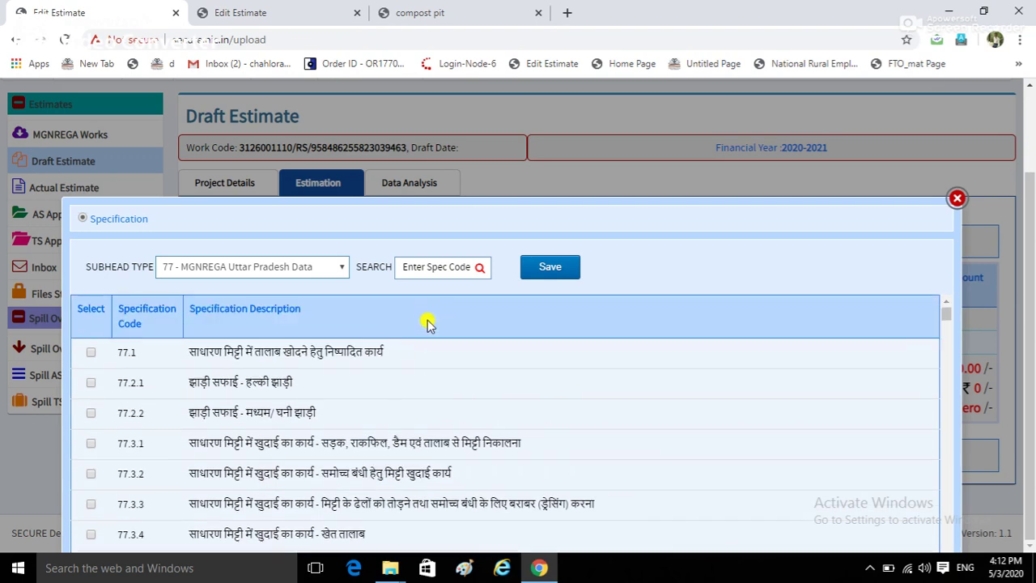
pyautogui.scroll(-3, 426, 317)
pyautogui.scroll(-4, 426, 323)
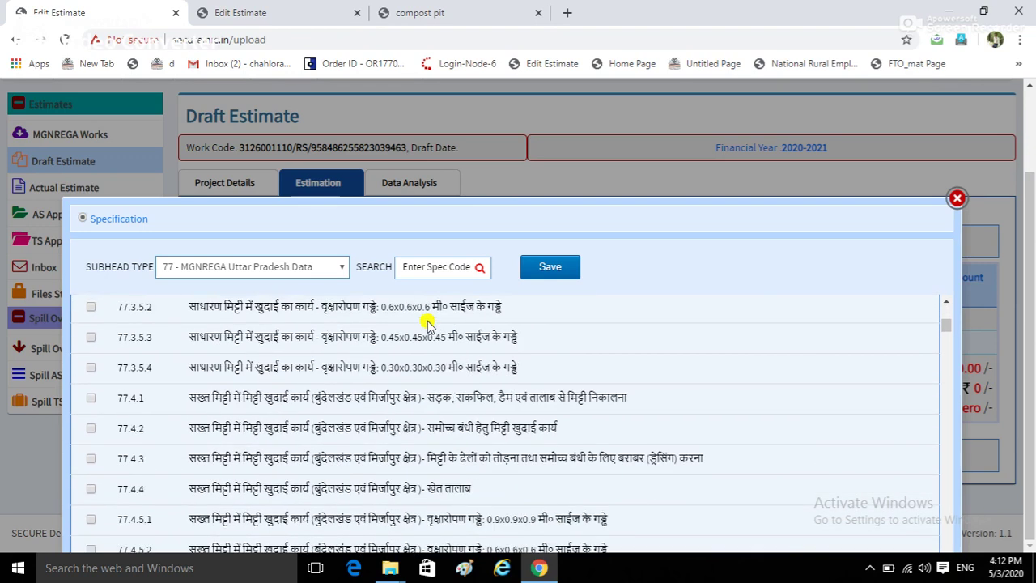
pyautogui.scroll(1, 486, 401)
pyautogui.scroll(3, 485, 401)
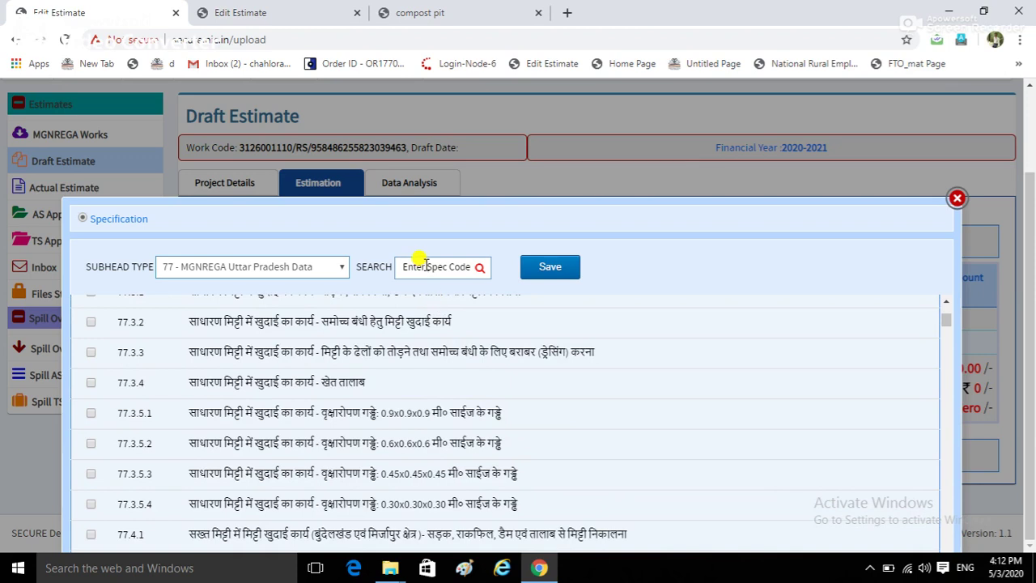
# Search for specification code 77.3.1, select it and save it to the appendix.
pyautogui.click(424, 267)
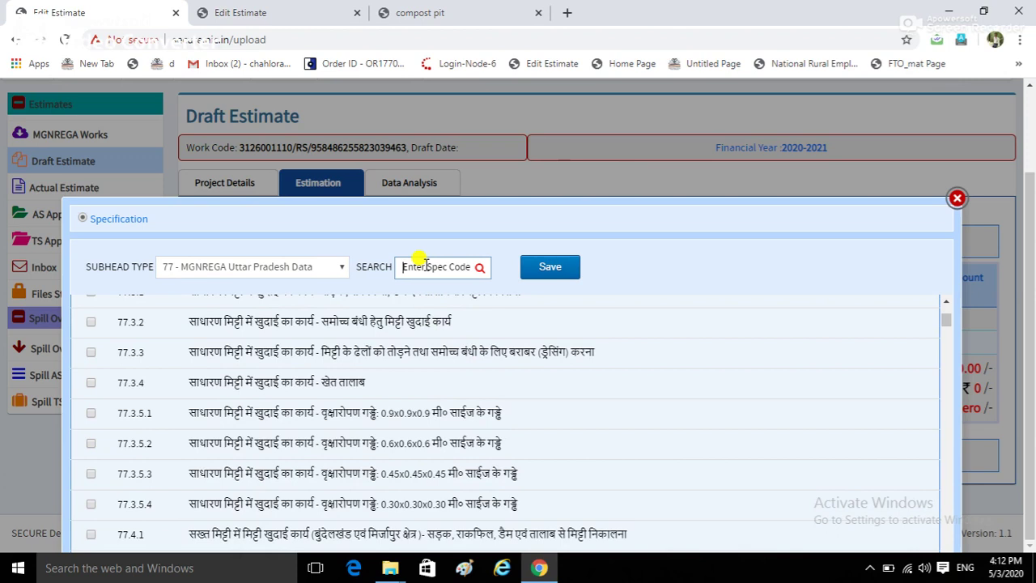
pyautogui.write('77.')
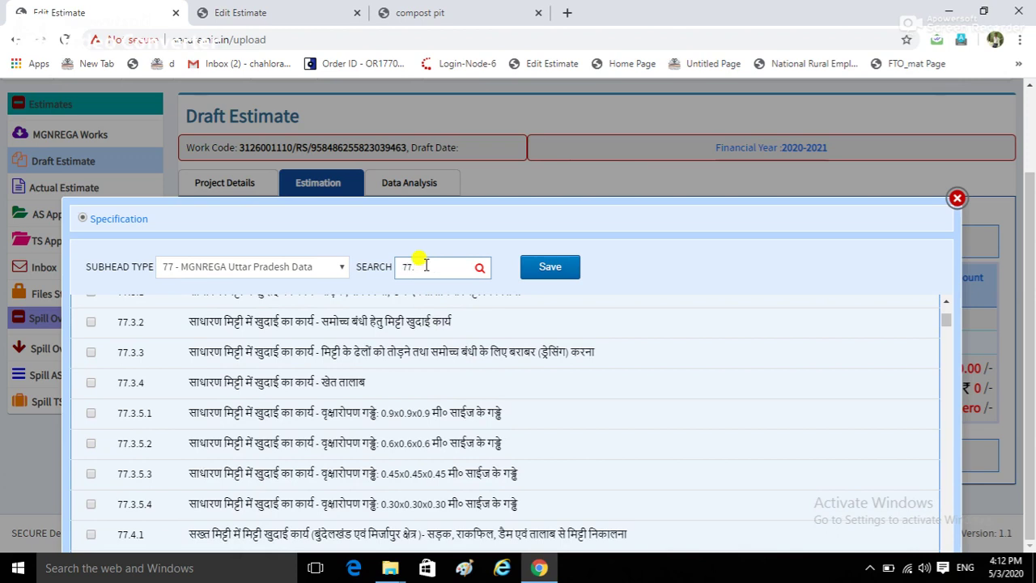
pyautogui.write('3.1')
pyautogui.scroll(1, 304, 407)
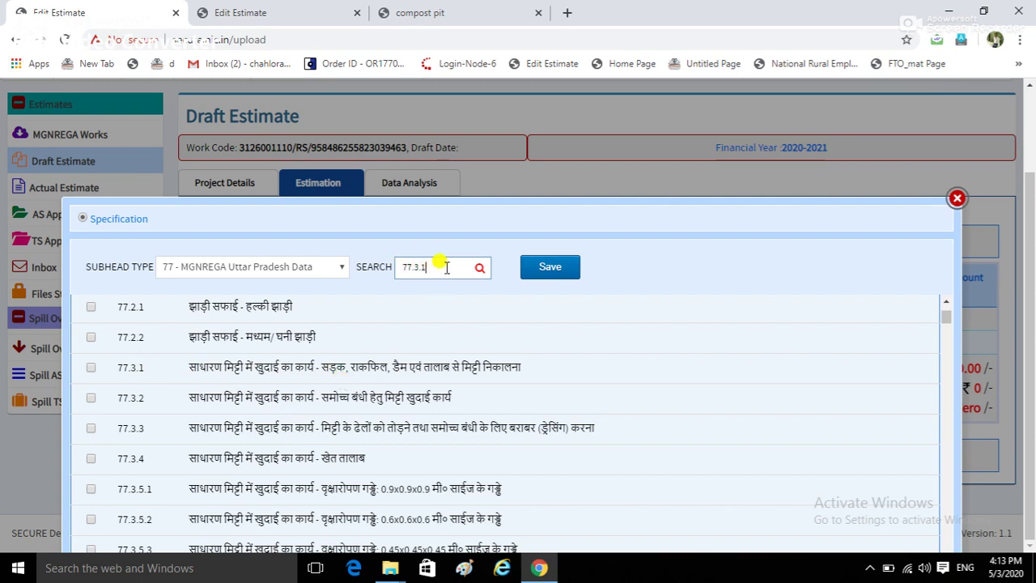
pyautogui.click(480, 268)
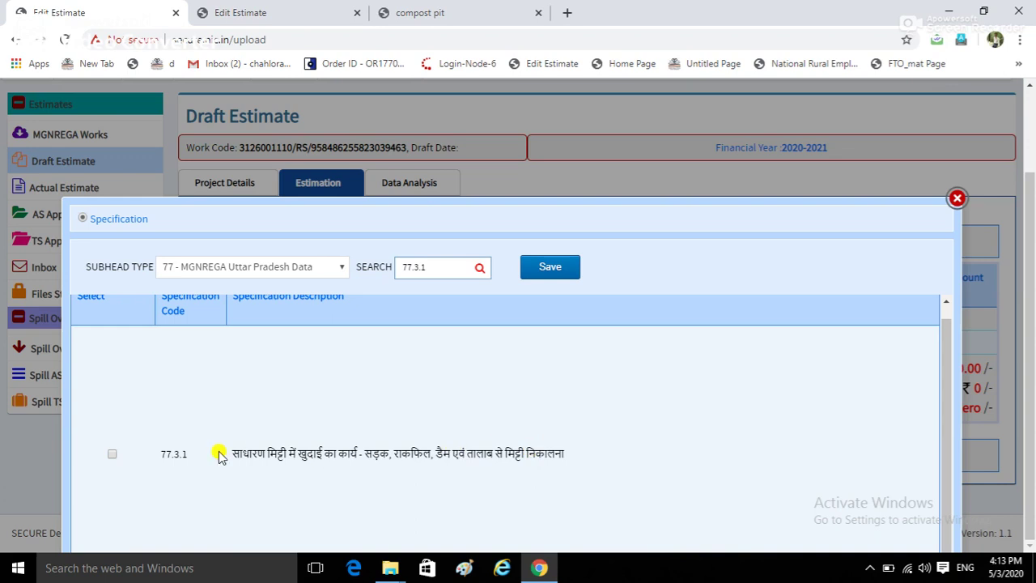
pyautogui.click(112, 453)
pyautogui.doubleClick(732, 202)
pyautogui.click(537, 266)
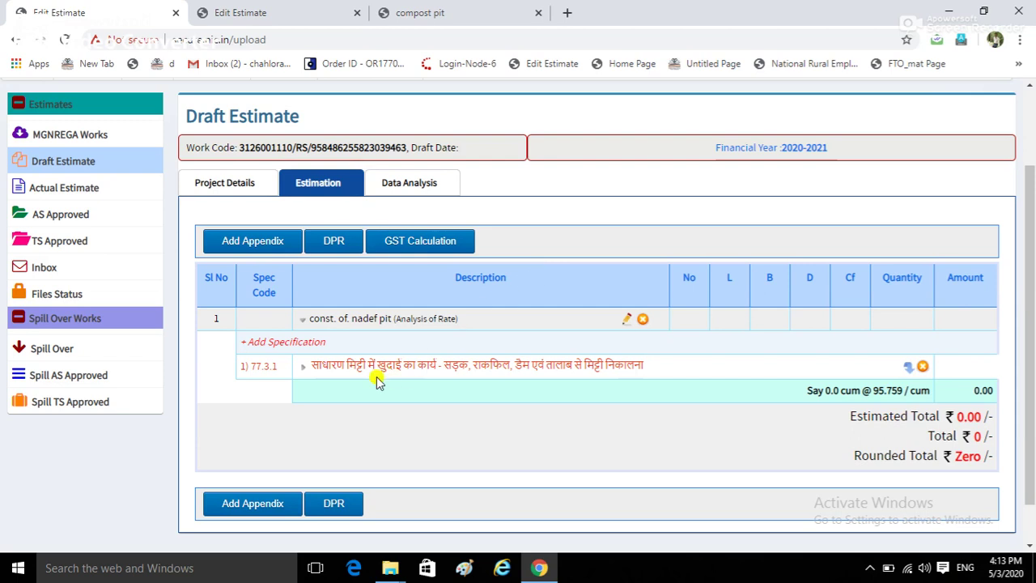
# Start a new measurement for specification 77.3.1 with the heading description "const of nadef pit".
pyautogui.click(303, 366)
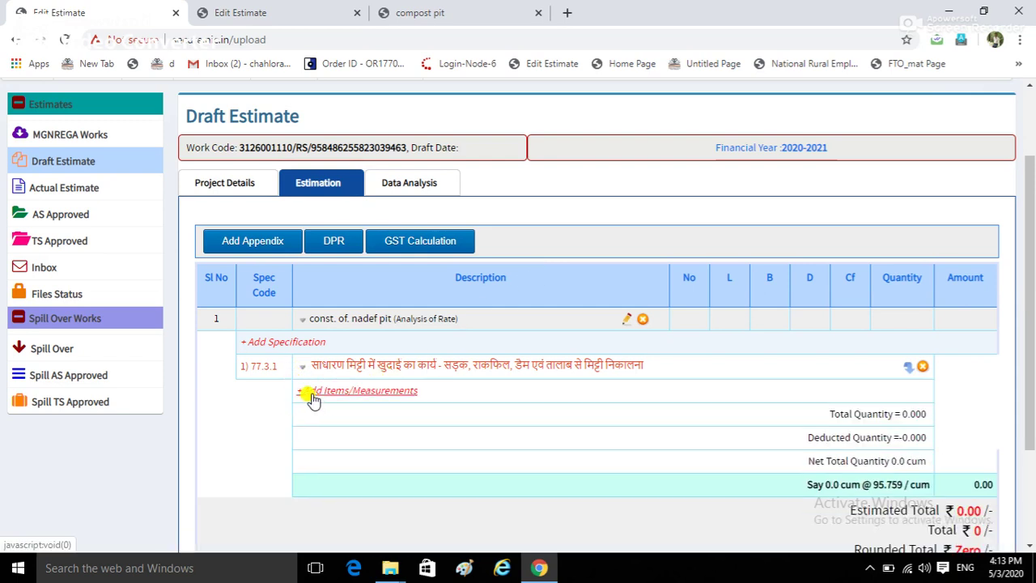
pyautogui.click(313, 397)
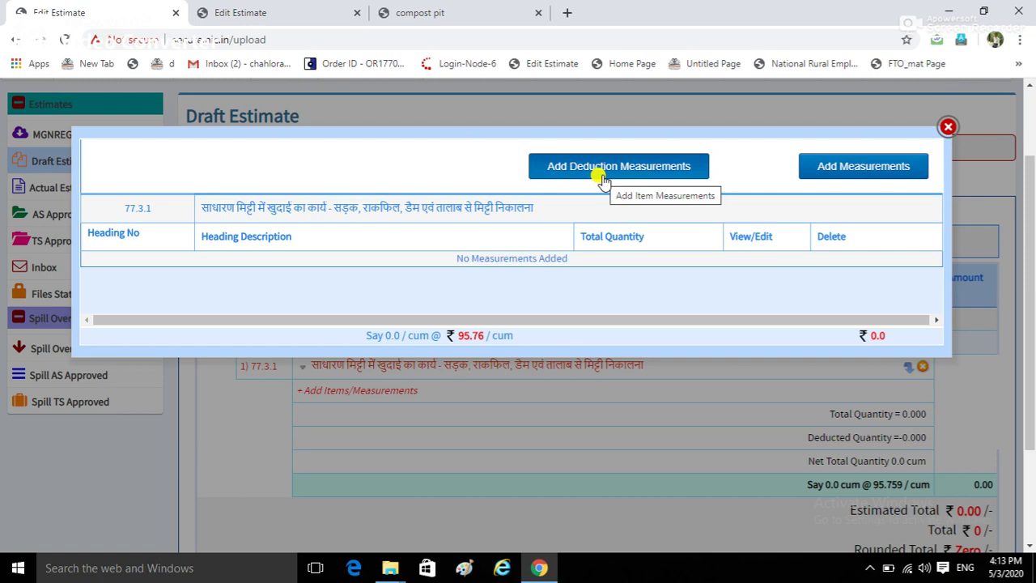
pyautogui.click(853, 171)
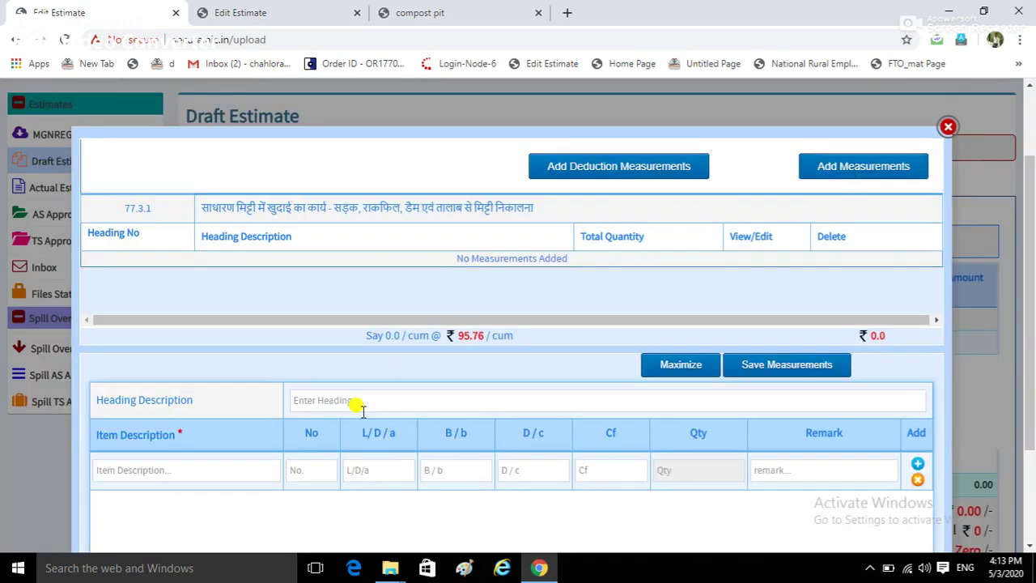
pyautogui.click(365, 400)
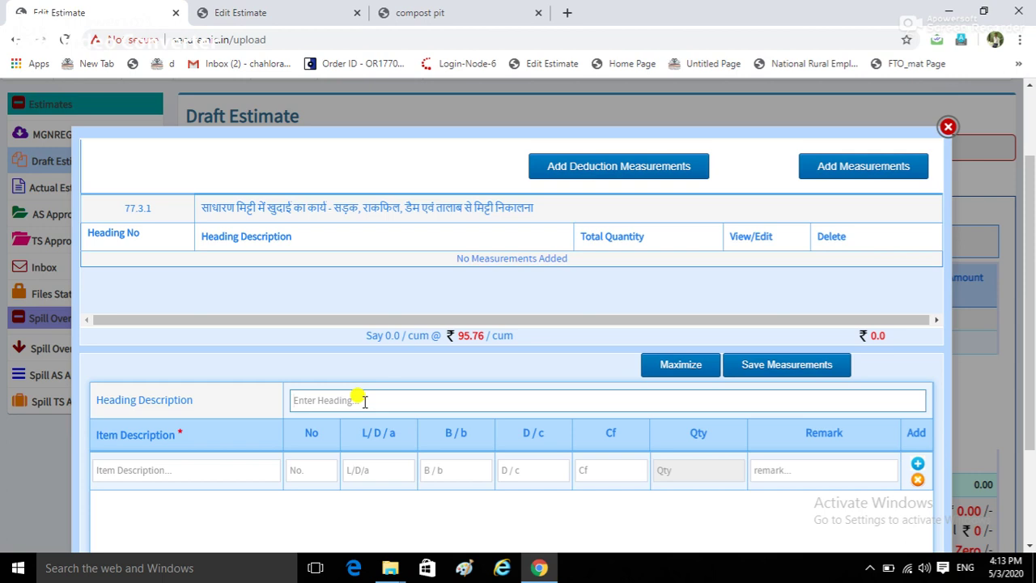
pyautogui.write('const of nade pit')
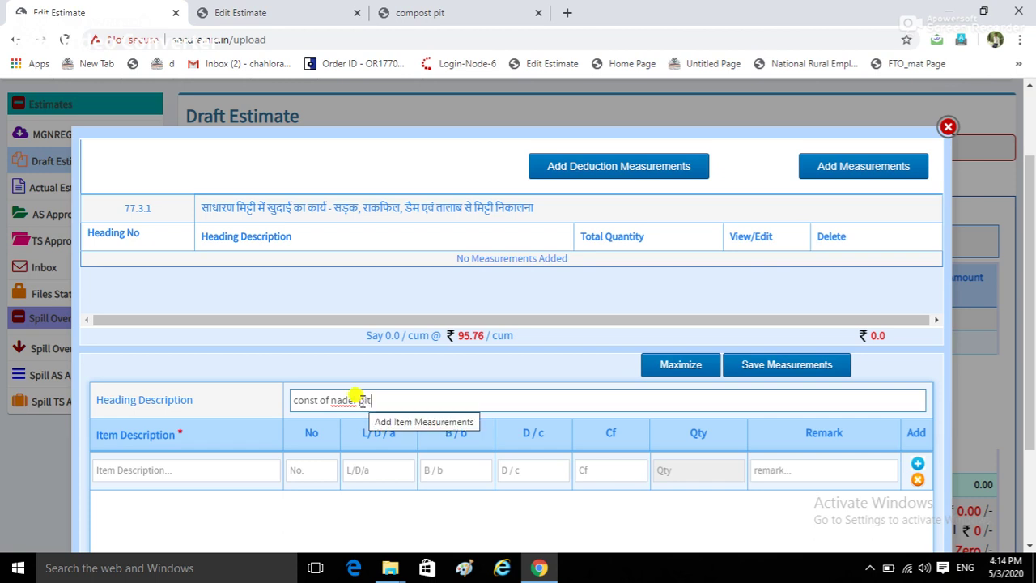
pyautogui.write('f')
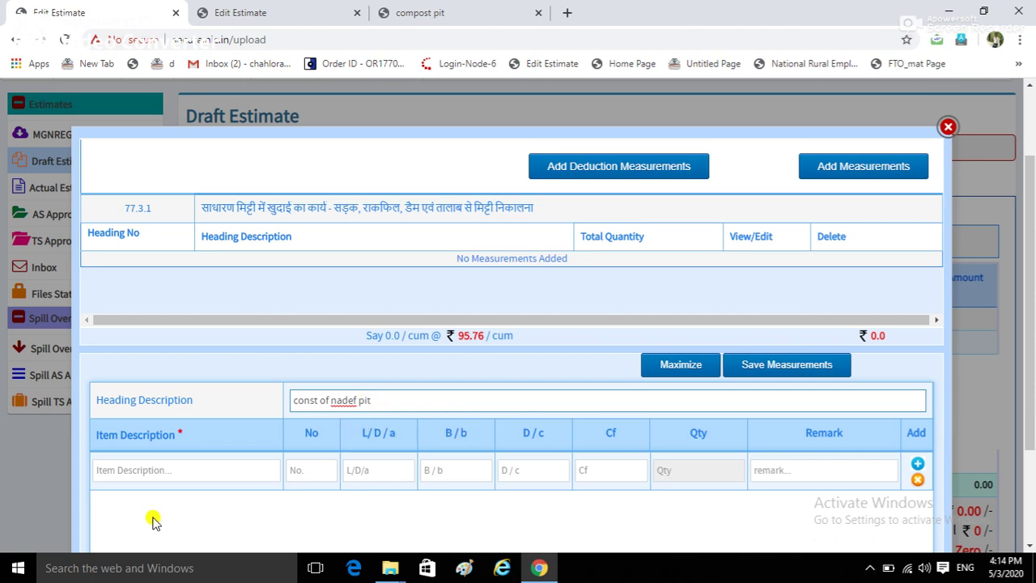
# Enter "earth work cutting" as the item description with number 1, and decline the autosave.
pyautogui.click(200, 476)
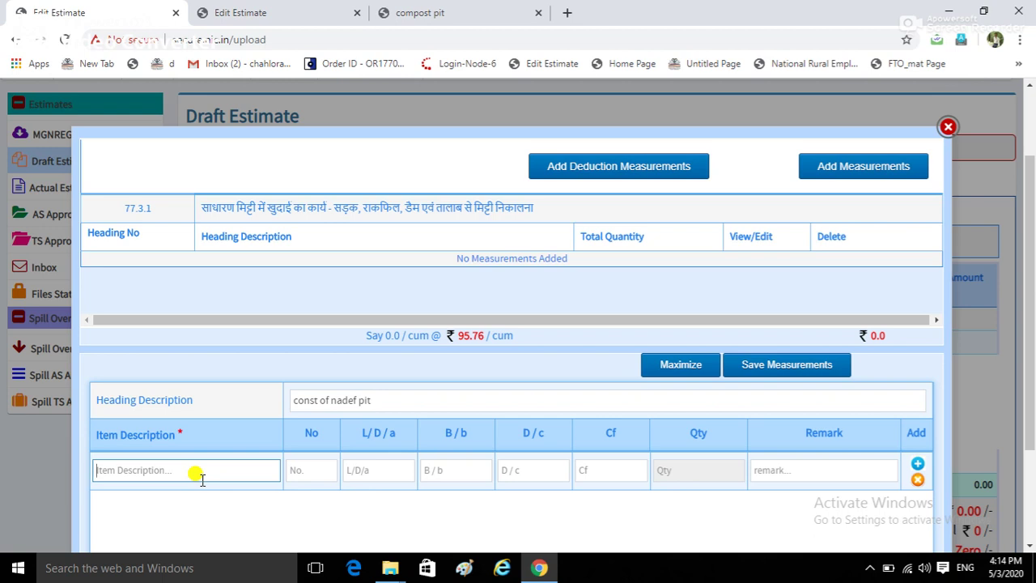
pyautogui.write('earth work cutting')
pyautogui.click(302, 474)
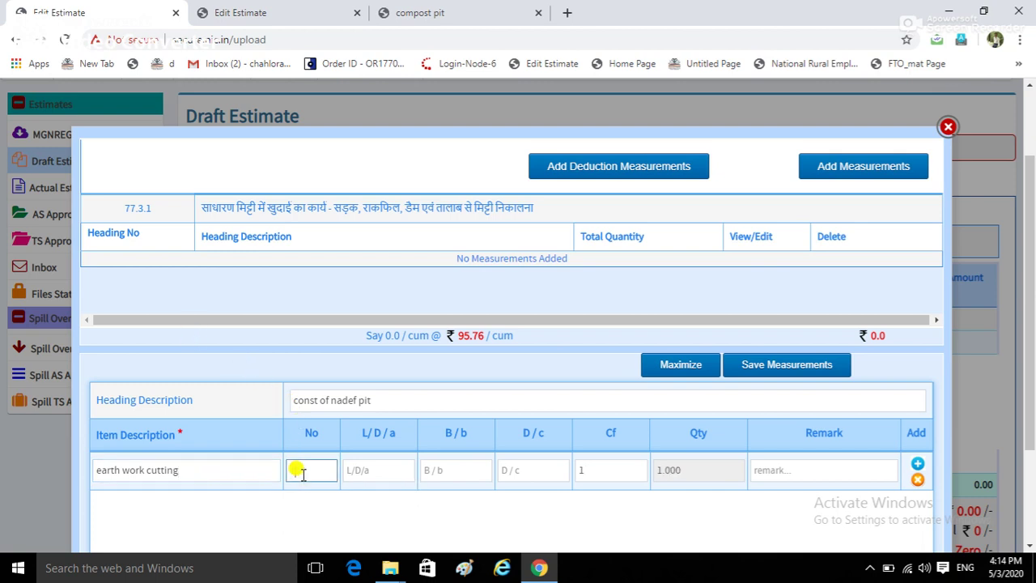
pyautogui.write('1')
pyautogui.click(369, 477)
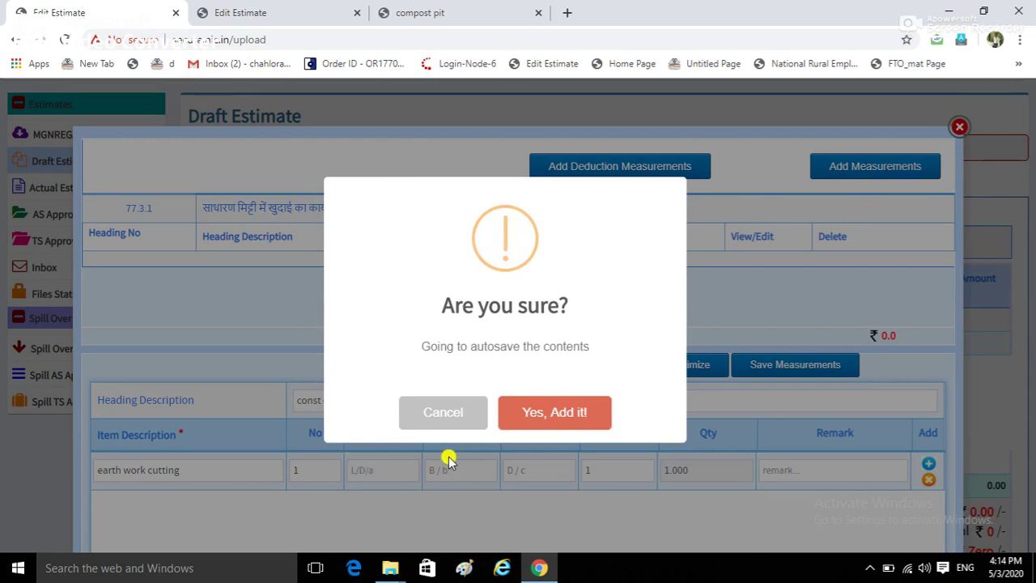
pyautogui.click(431, 426)
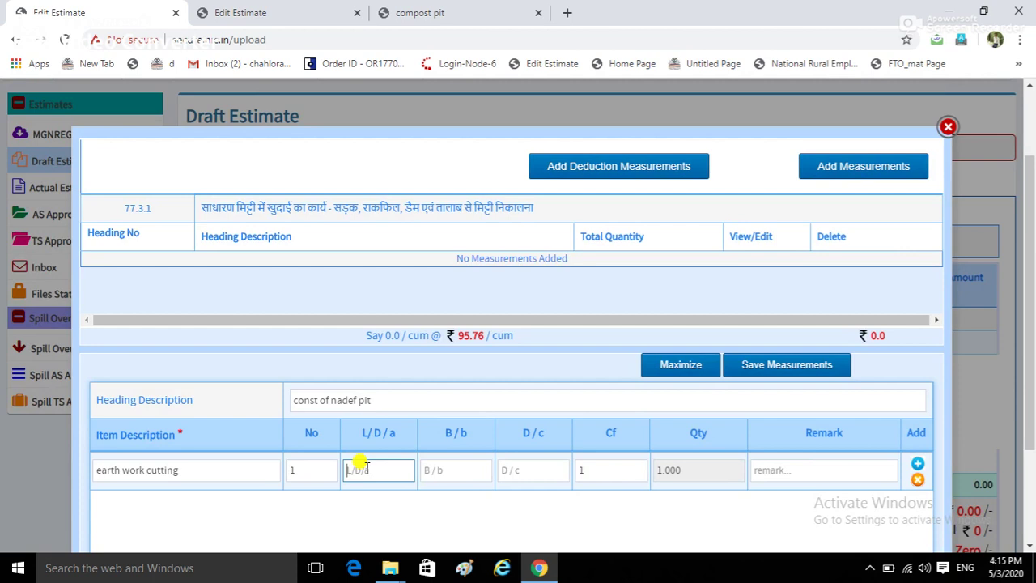
# Set the earth work cutting dimensions to length 4, breadth 3 and depth 1.2.
pyautogui.write('4')
pyautogui.press('Tab')
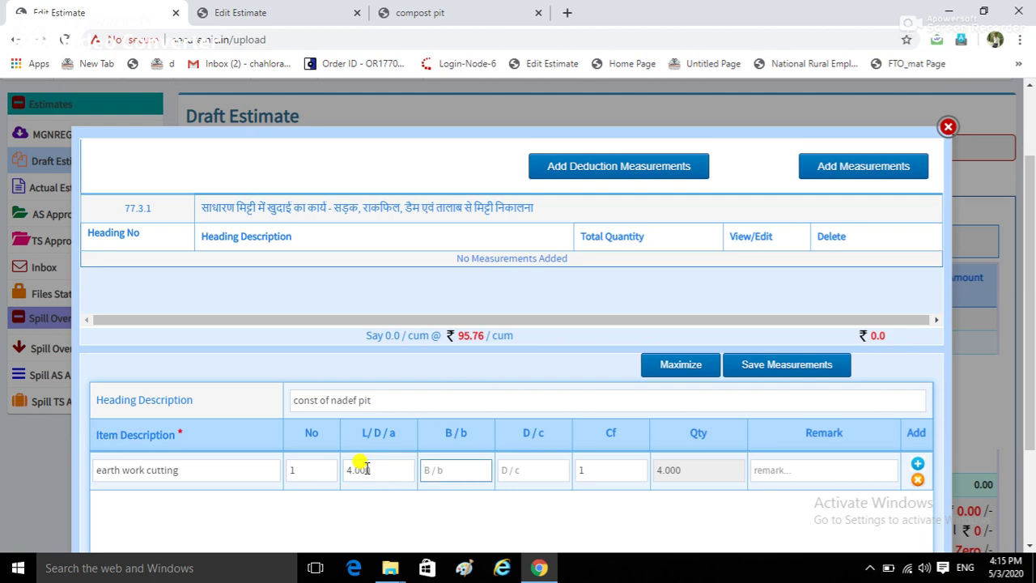
pyautogui.write('3')
pyautogui.press('Tab')
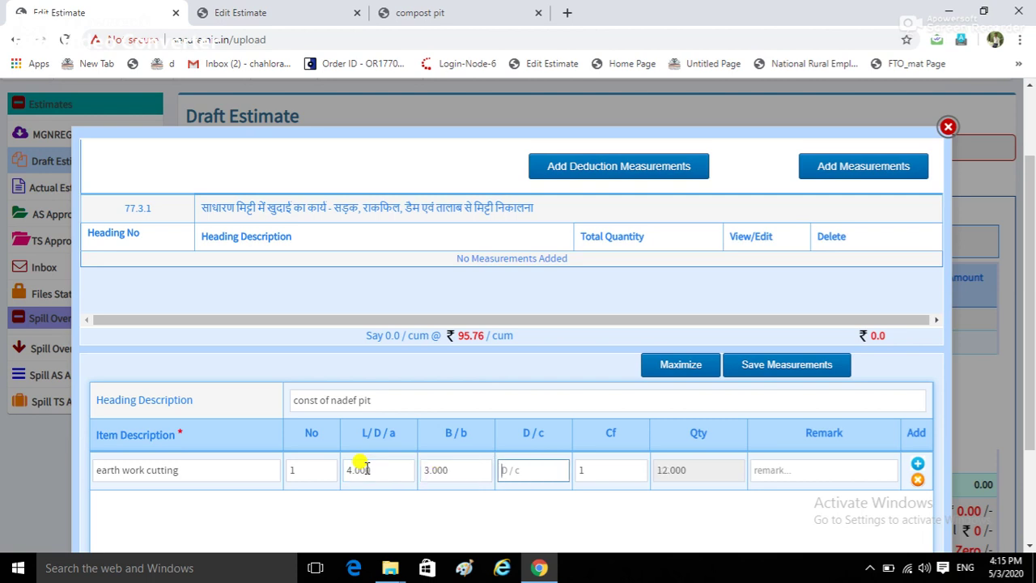
pyautogui.write('1.2')
pyautogui.press('Tab')
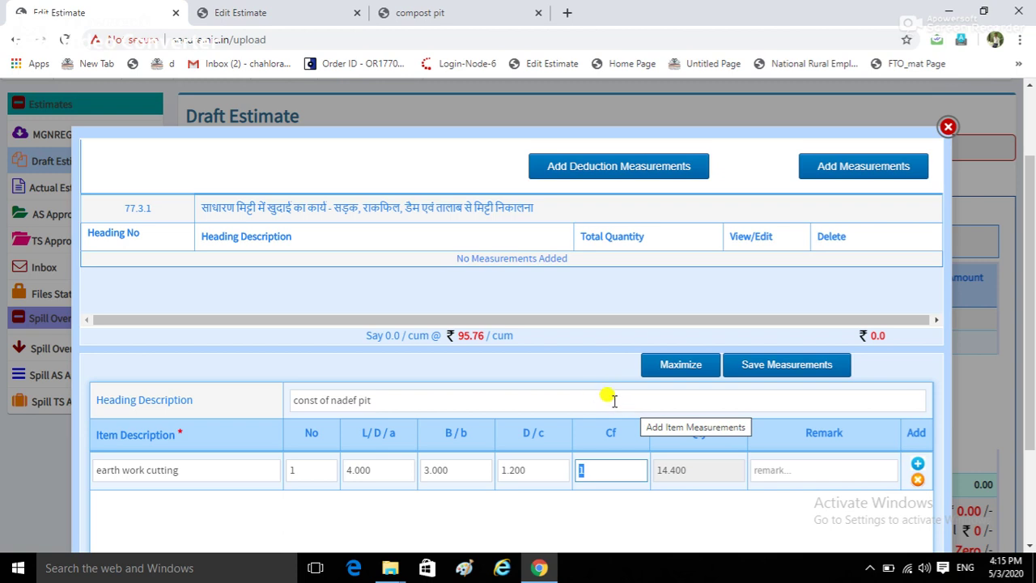
pyautogui.scroll(-2, 600, 396)
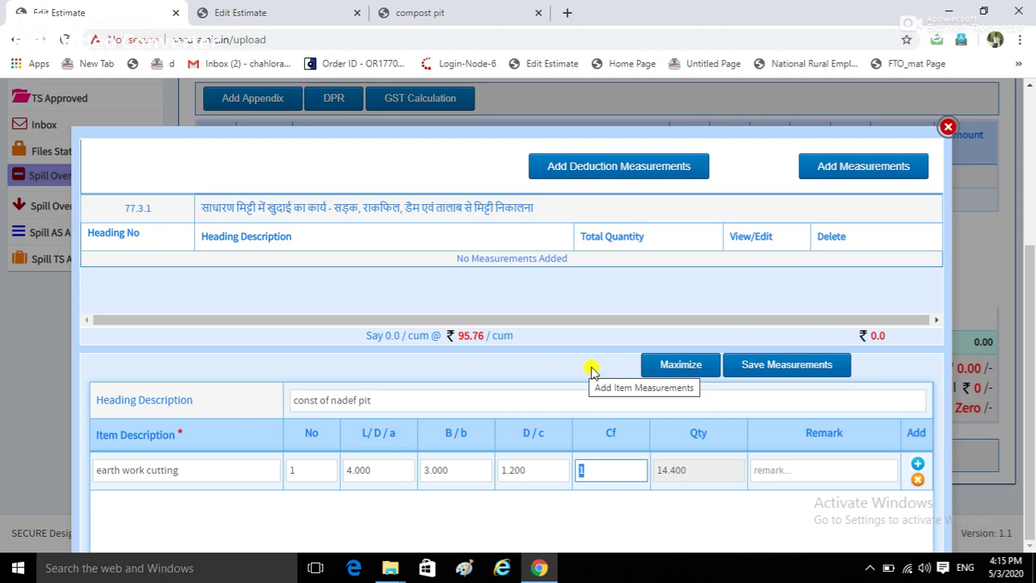
# Save the earth work cutting measurements and return to the estimation table.
pyautogui.click(806, 366)
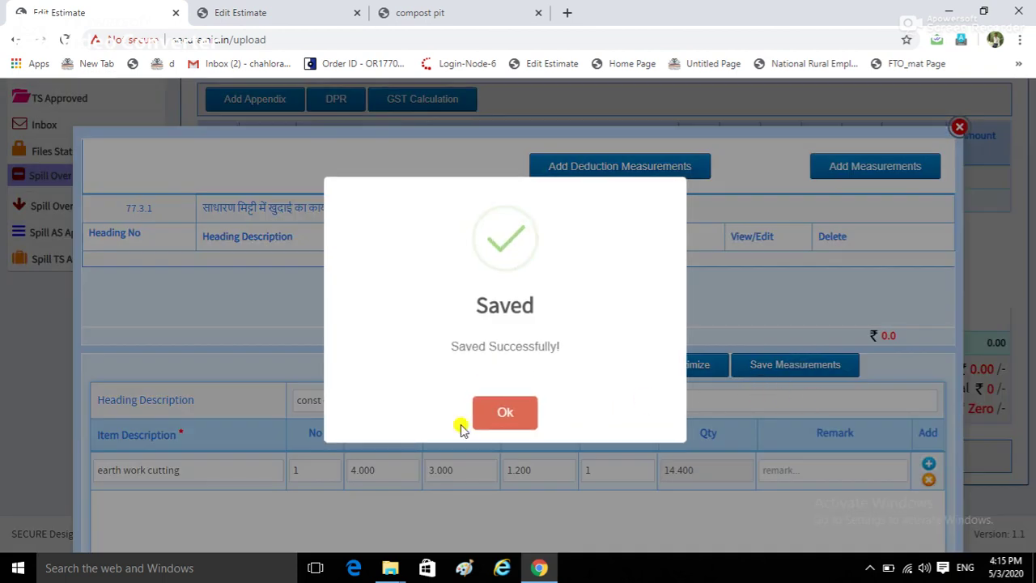
pyautogui.click(498, 413)
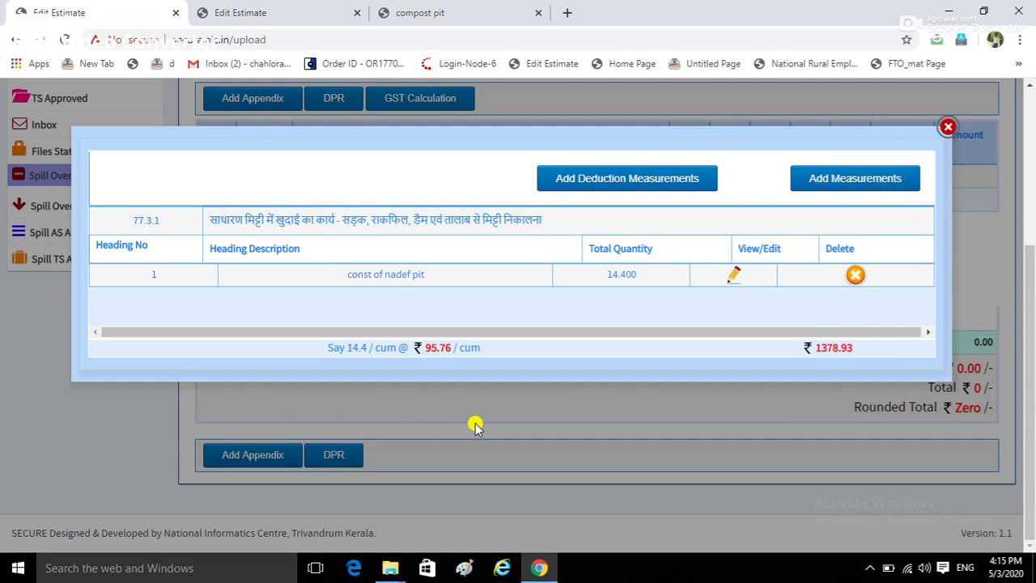
pyautogui.click(947, 130)
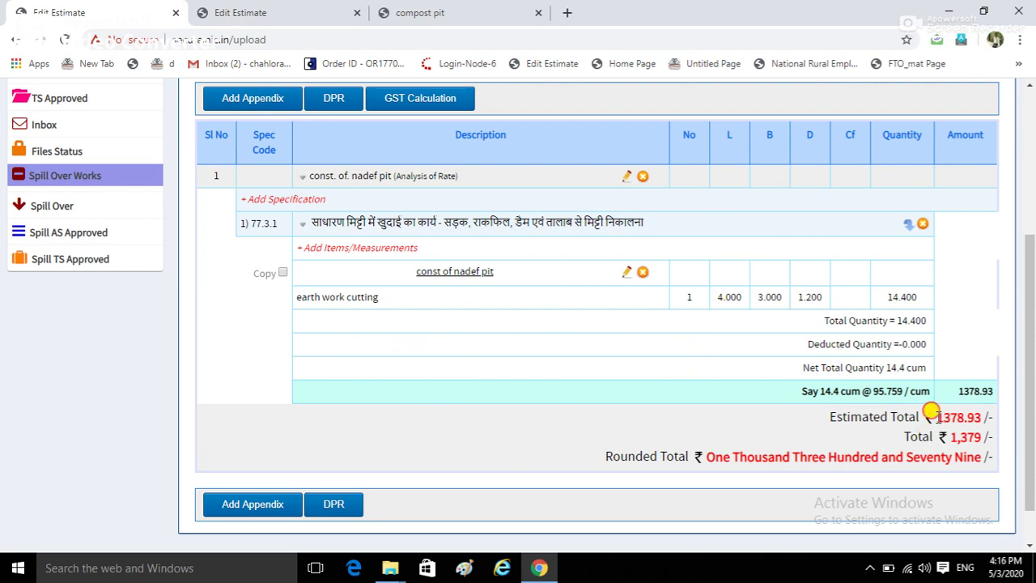
# Highlight the estimated total amount and mark the "const of nadef pit" measurement for copying.
pyautogui.moveTo(930, 411); pyautogui.dragTo(973, 406)
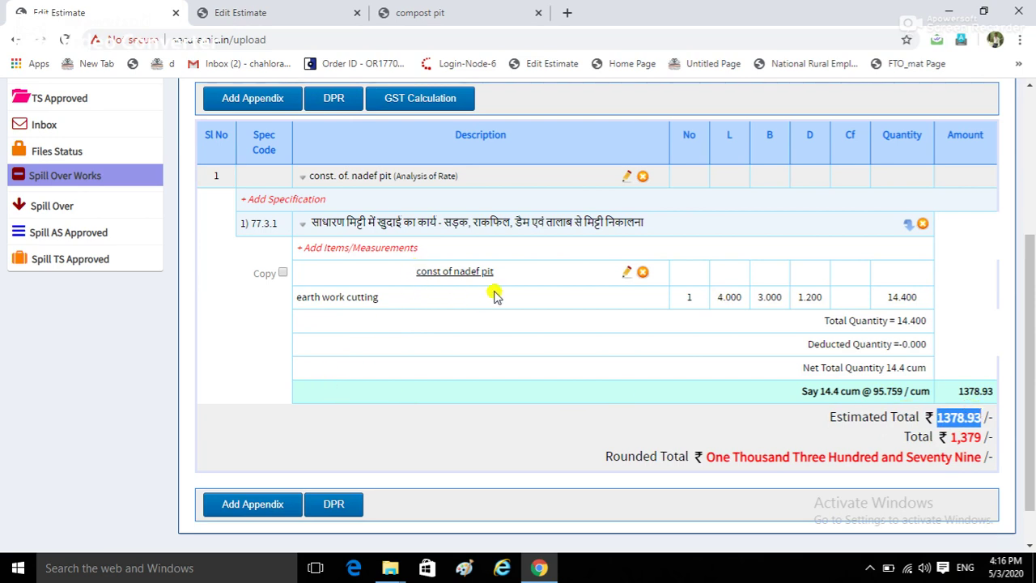
pyautogui.click(283, 274)
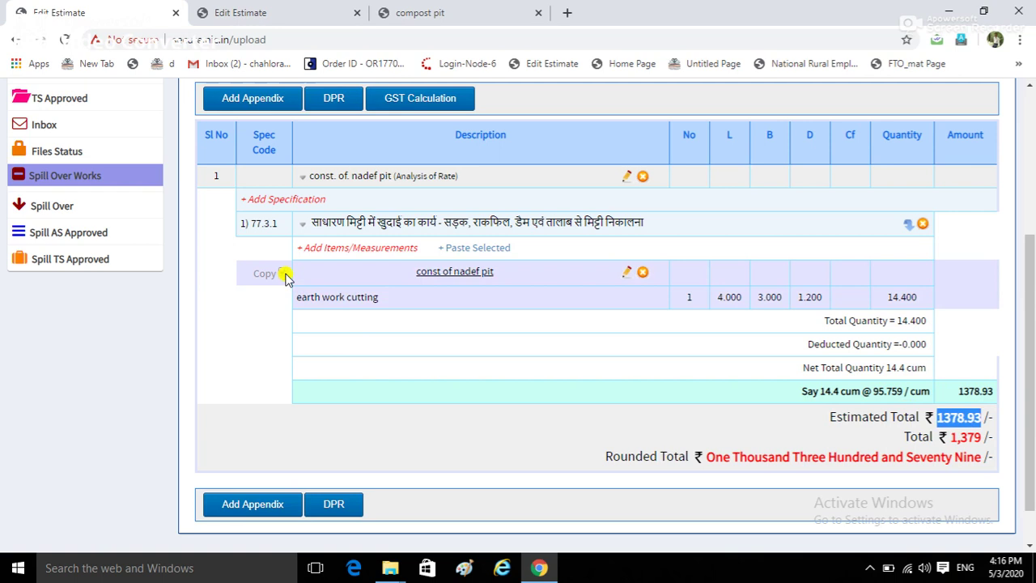
pyautogui.scroll(3, 470, 377)
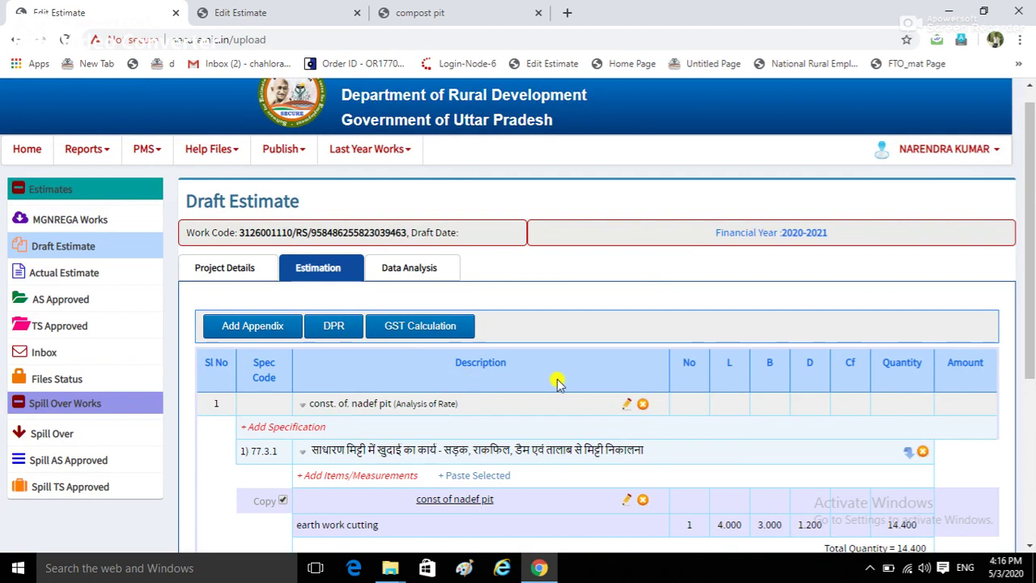
# Review the nadef pit estimation table with its totals and highlight the draft estimate's work code.
pyautogui.scroll(-1, 562, 381)
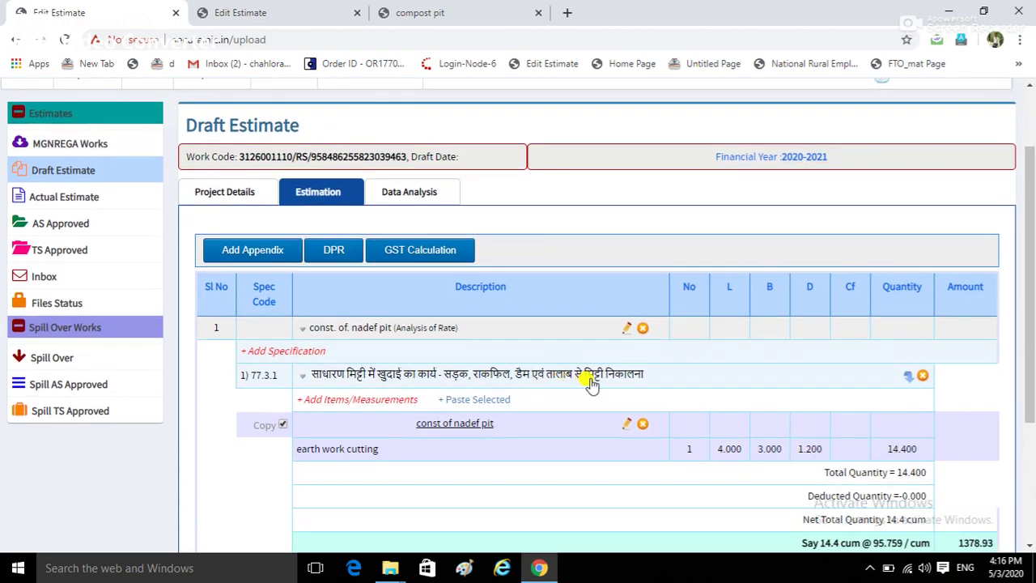
pyautogui.scroll(-2, 590, 382)
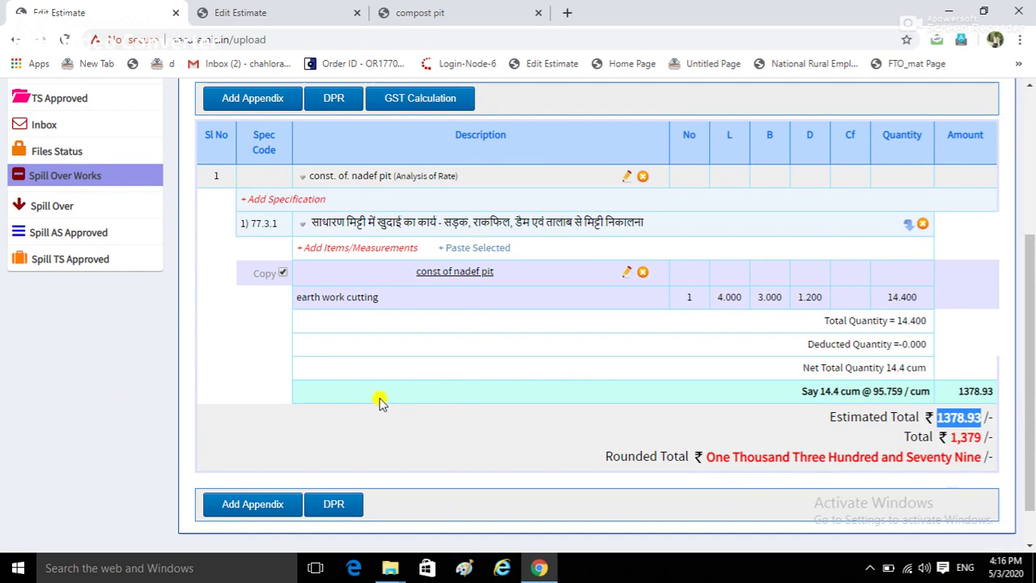
pyautogui.scroll(2, 381, 400)
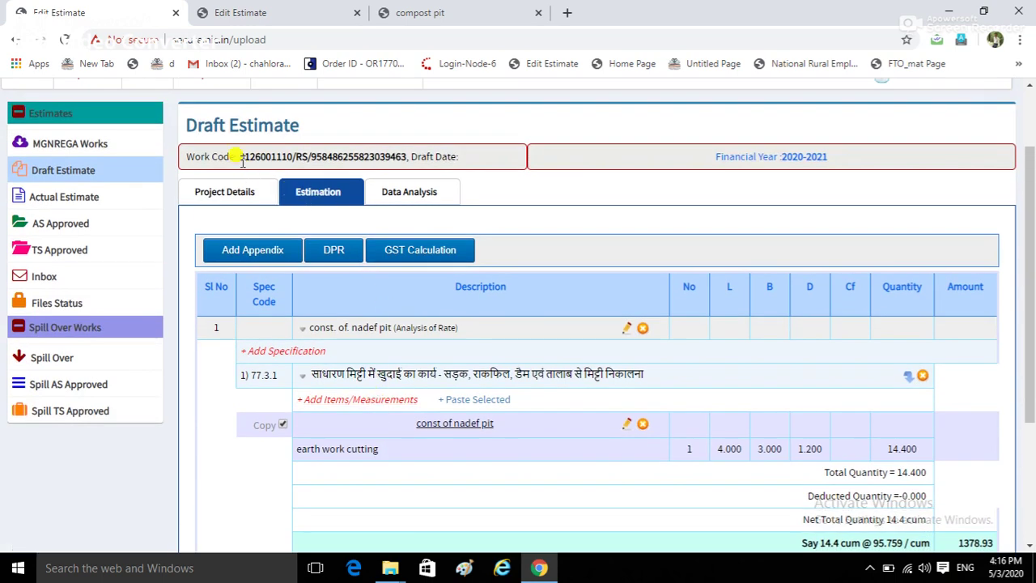
pyautogui.moveTo(237, 157); pyautogui.dragTo(397, 162)
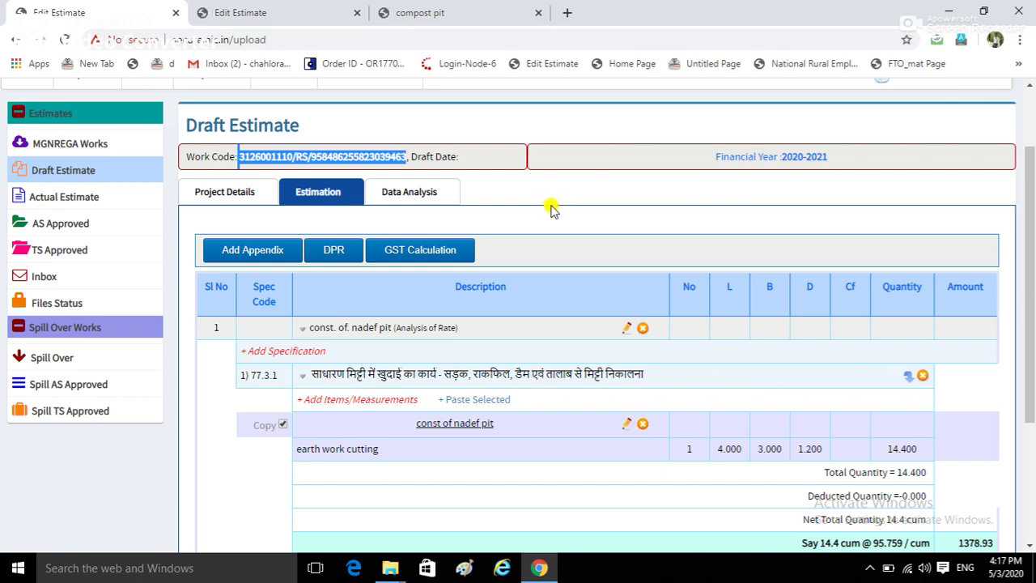
pyautogui.scroll(-1, 551, 209)
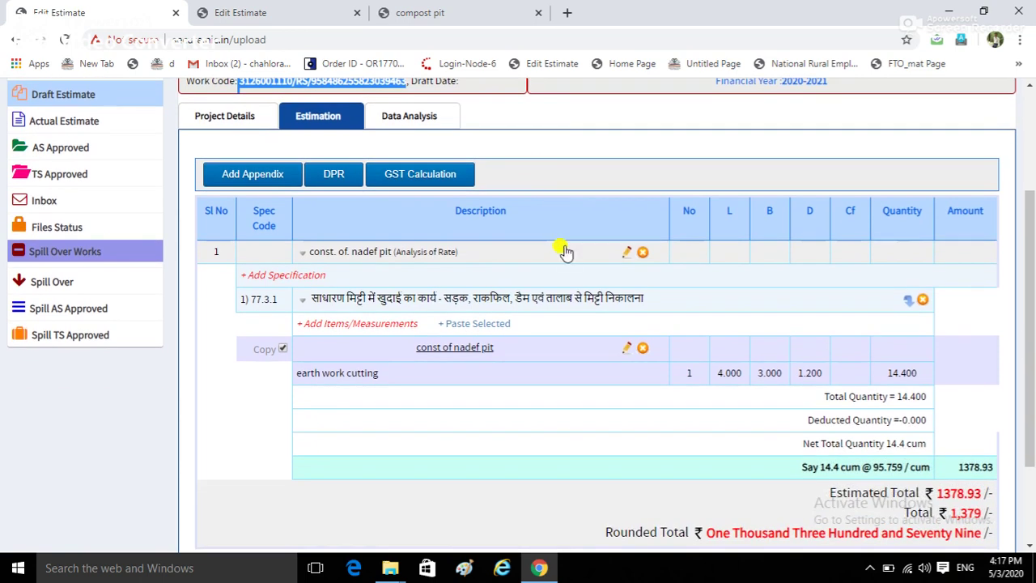
pyautogui.scroll(2, 565, 251)
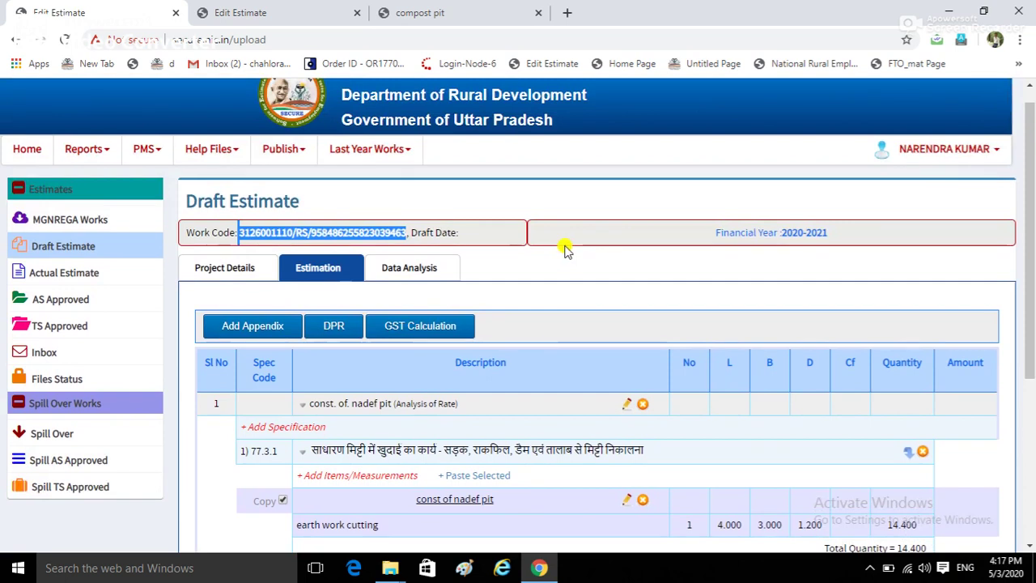